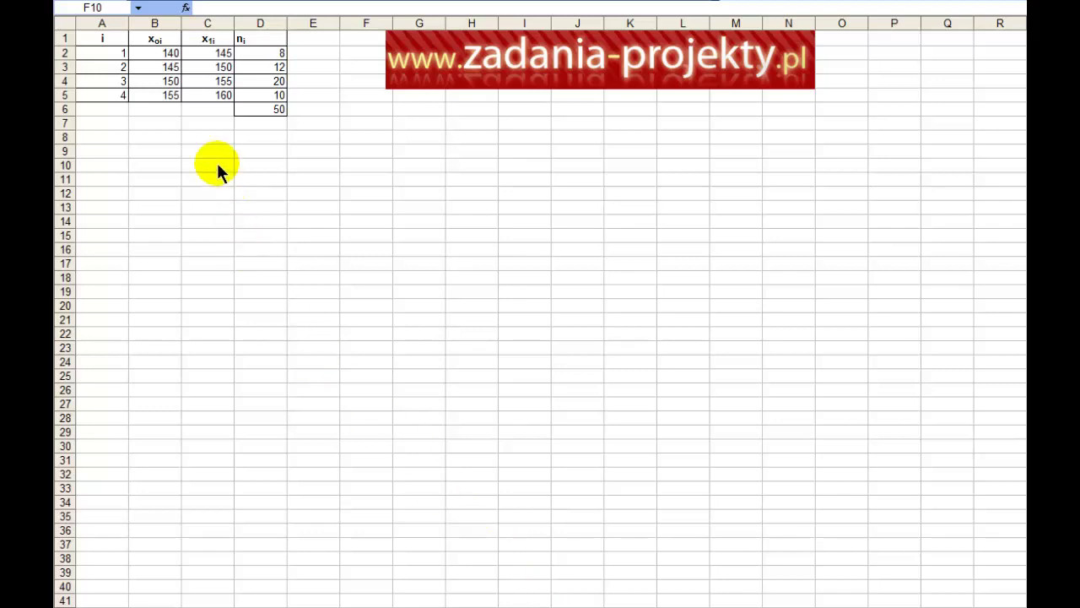
# Review the table's class index, lower bound xoi, upper bound x1i and ni count columns
pyautogui.click(164, 41)
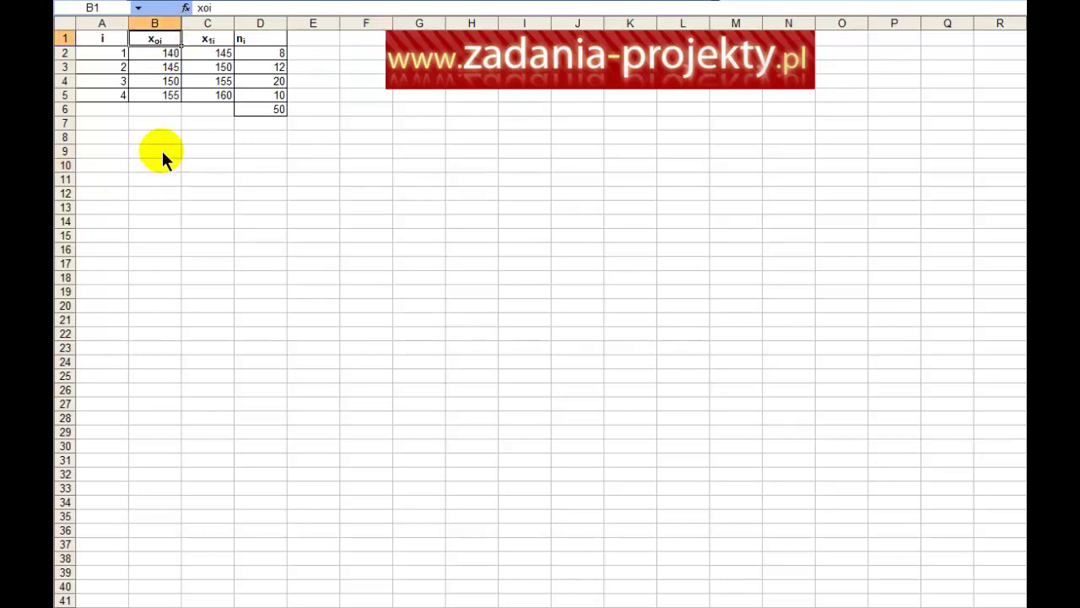
pyautogui.click(219, 41)
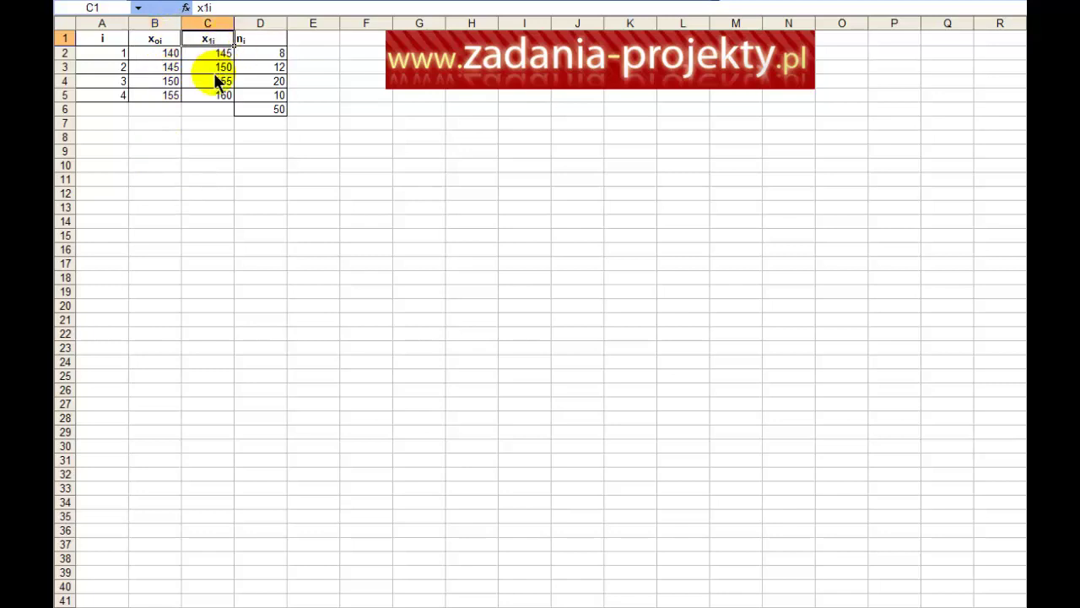
pyautogui.click(92, 38)
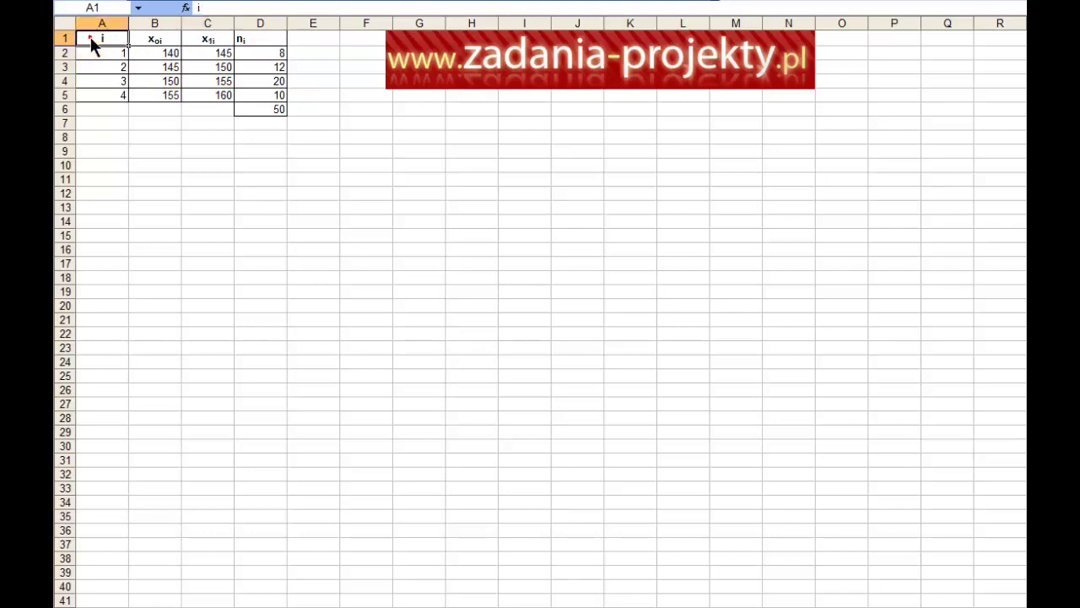
pyautogui.click(115, 55)
pyautogui.click(115, 71)
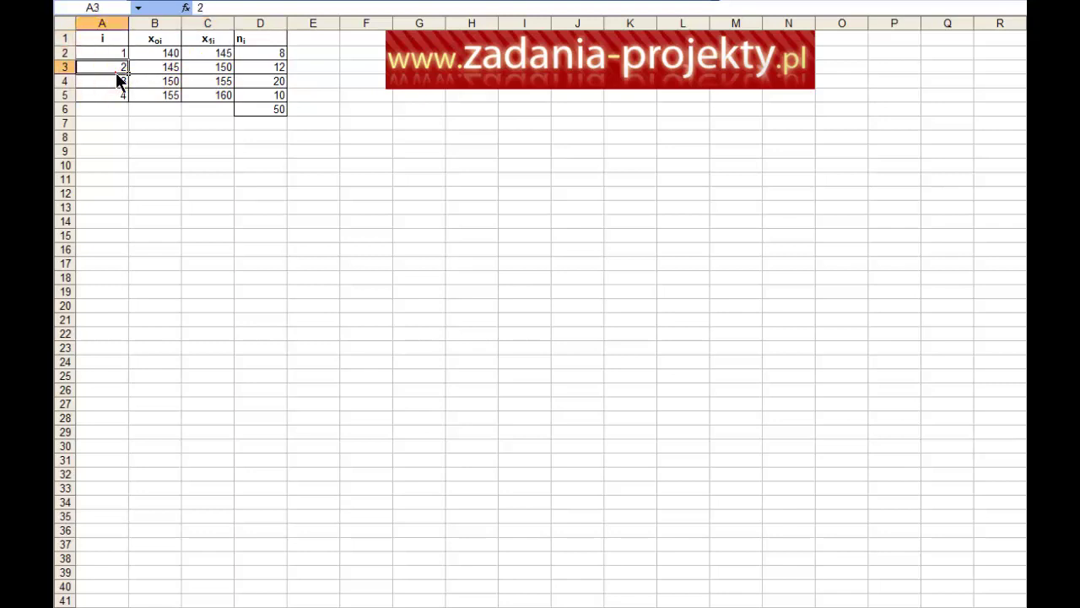
pyautogui.click(113, 82)
pyautogui.click(107, 96)
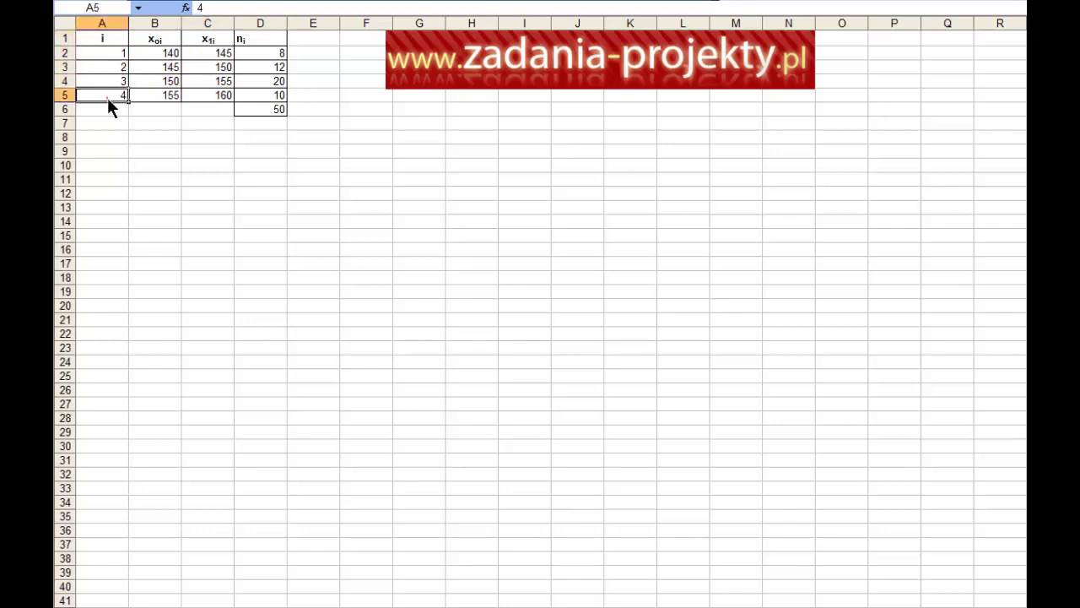
pyautogui.click(273, 42)
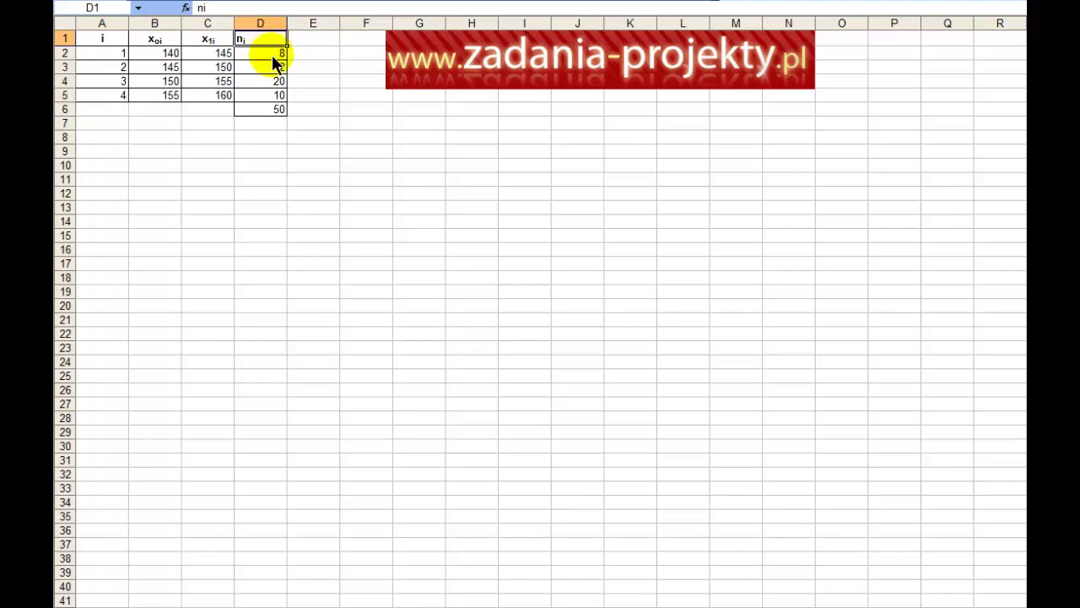
# Check the first class's bounds and the class counts, confirming the SUMA total of 50
pyautogui.moveTo(160, 53); pyautogui.dragTo(223, 54)
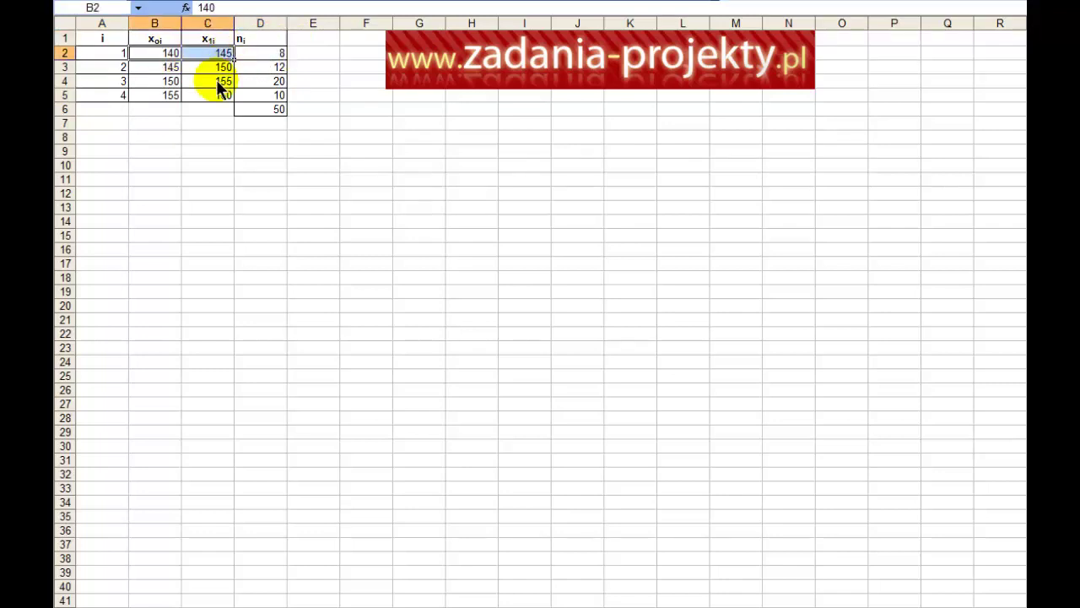
pyautogui.click(254, 56)
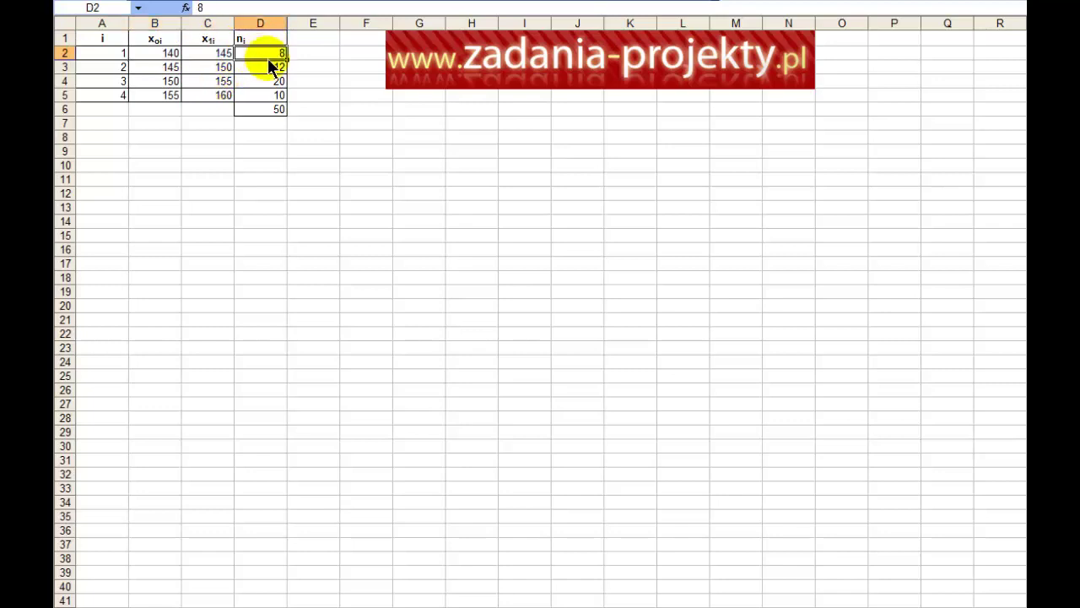
pyautogui.click(264, 68)
pyautogui.click(253, 79)
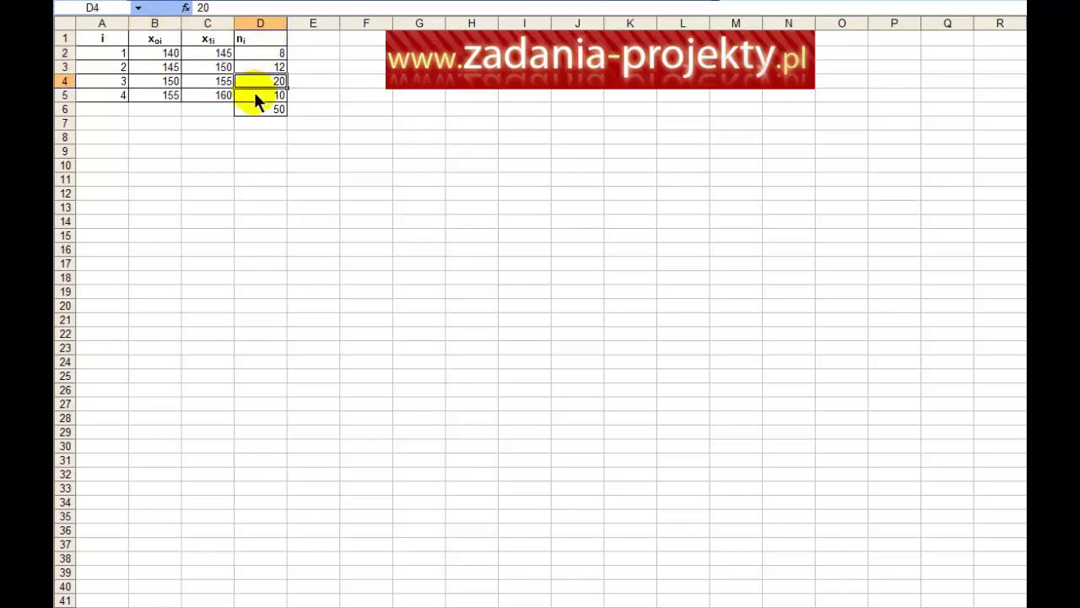
pyautogui.click(253, 93)
pyautogui.doubleClick(253, 109)
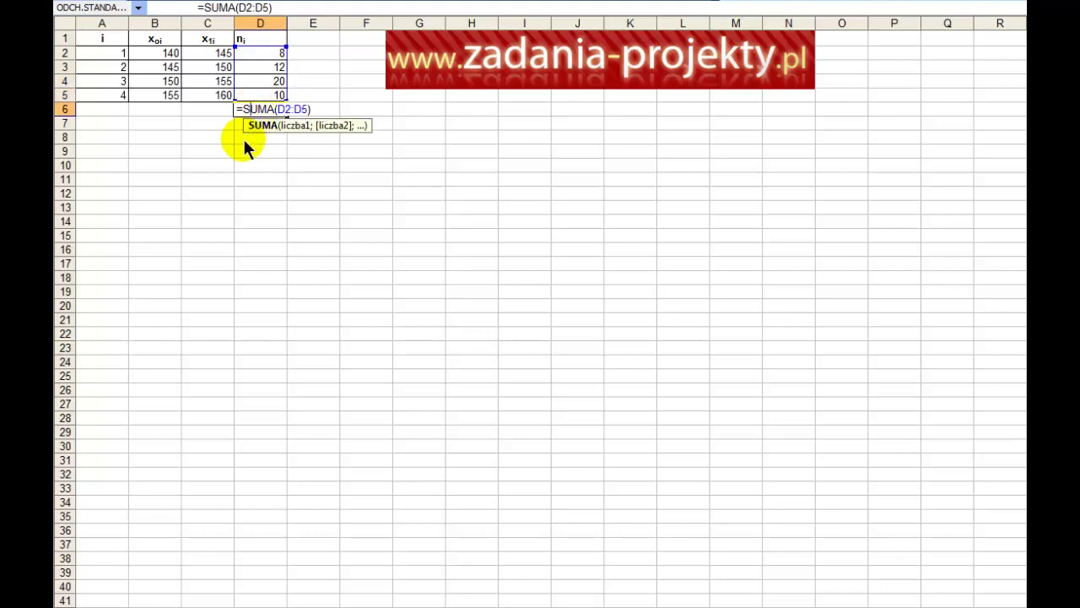
pyautogui.press('Escape')
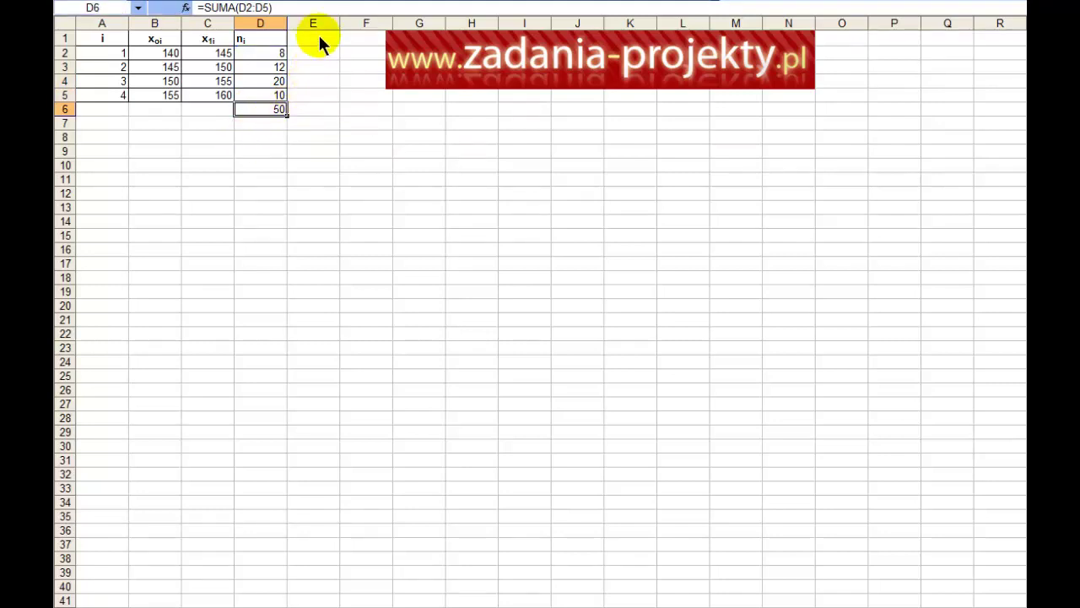
# Enter =ZŁĄCZ.TEKSTY(B2;" - ";C2) in E2 to show '140 - 145', then begin the E1 header
pyautogui.click(320, 38)
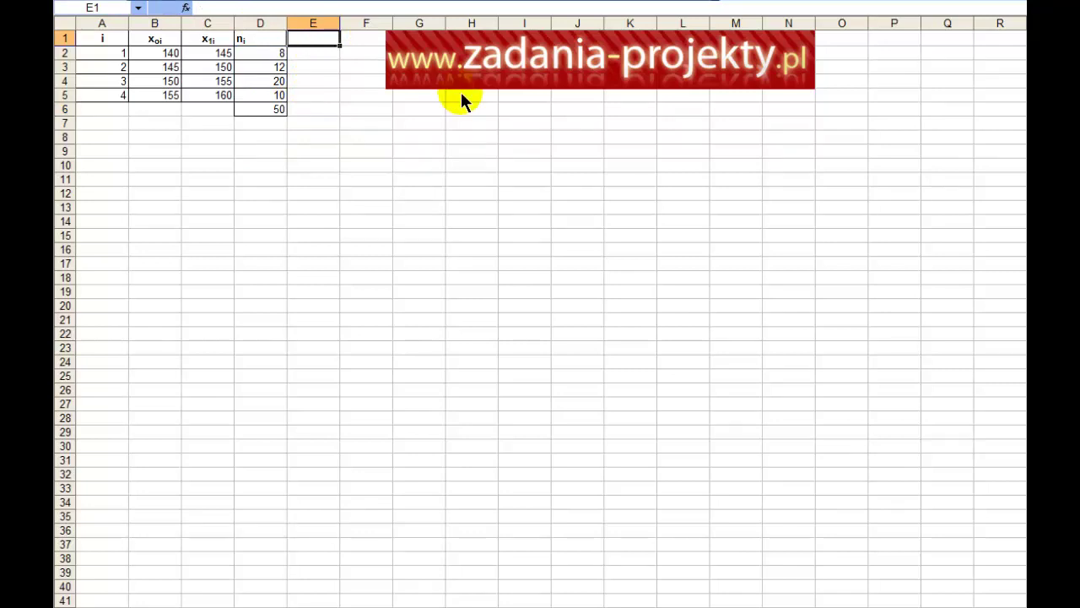
pyautogui.press('Down')
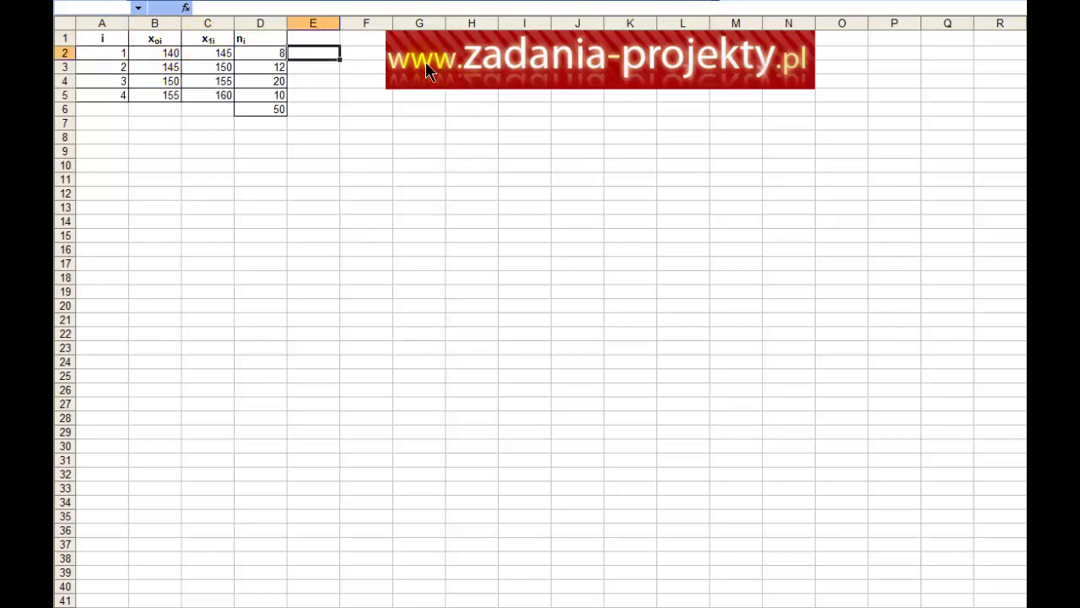
pyautogui.write('=')
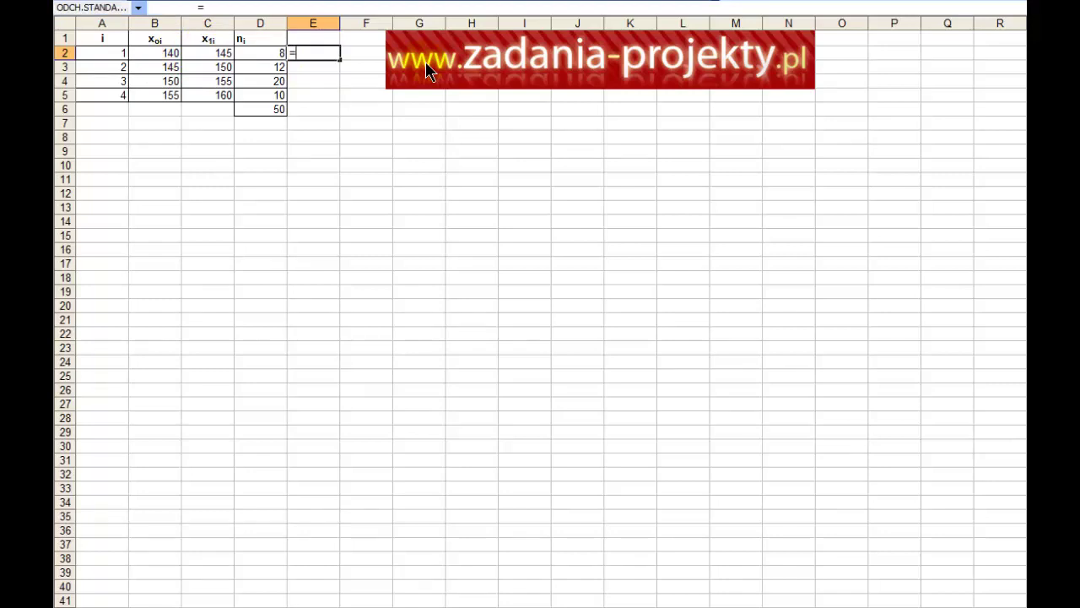
pyautogui.write('zła')
pyautogui.press('BackSpace')
pyautogui.write('ą')
pyautogui.write('ć')
pyautogui.write('z')
pyautogui.write('.teksty(')
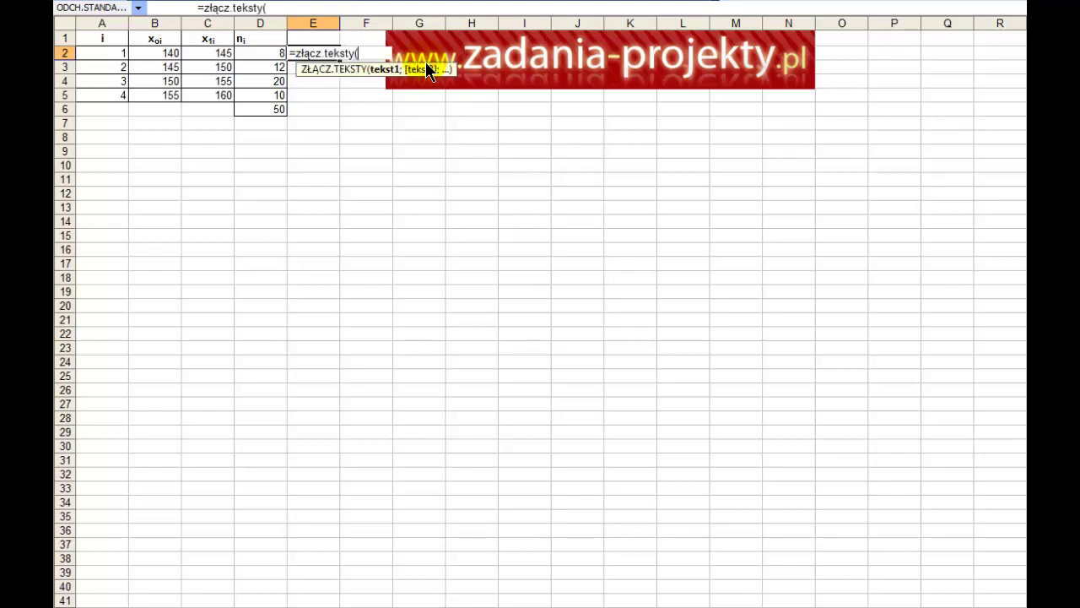
pyautogui.click(160, 55)
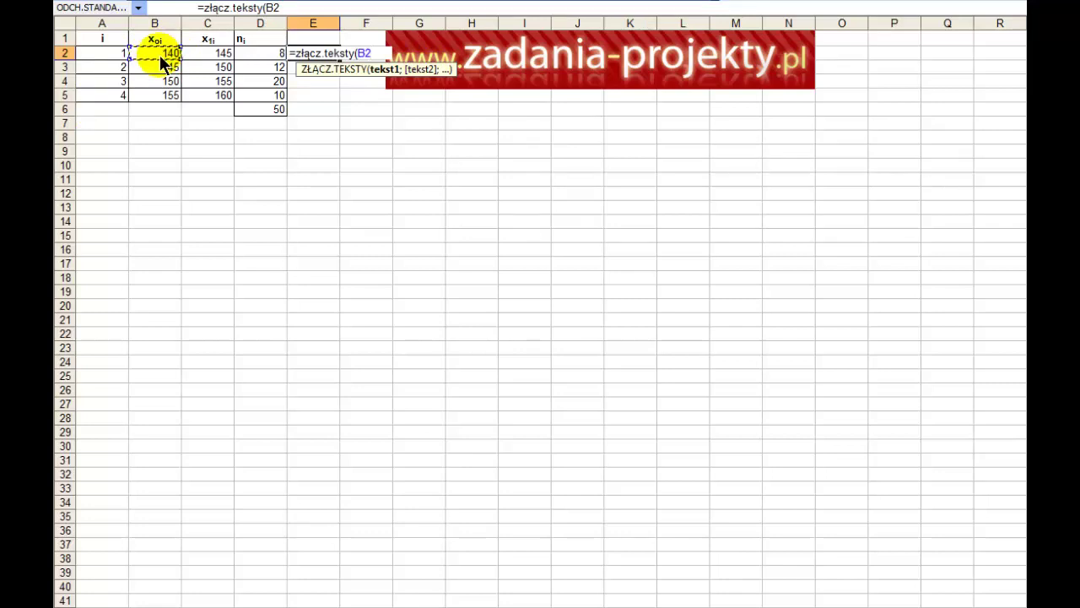
pyautogui.write(';"')
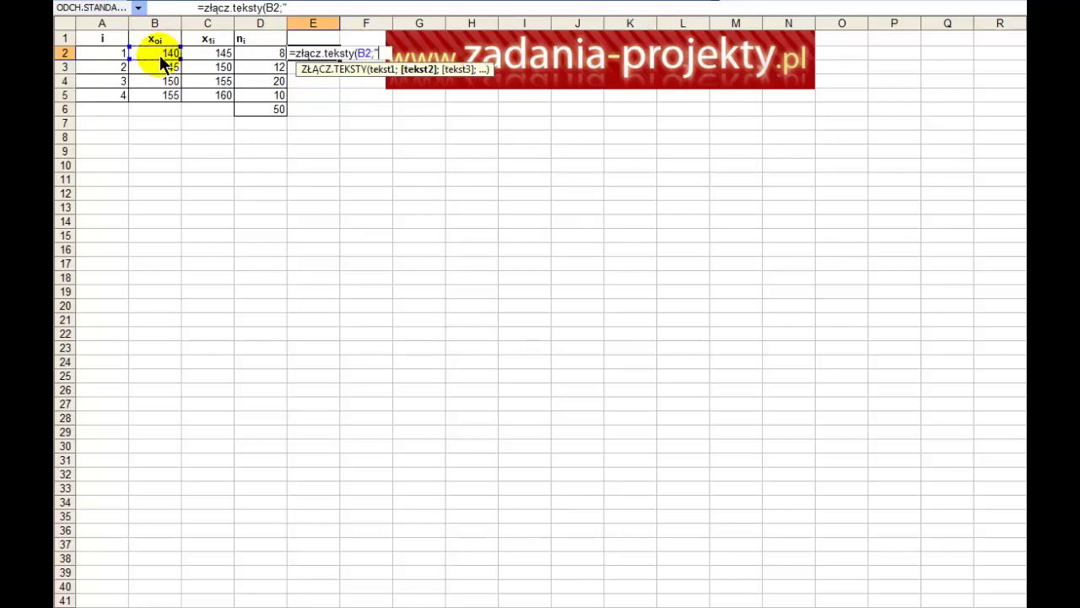
pyautogui.write(' -')
pyautogui.write(' "')
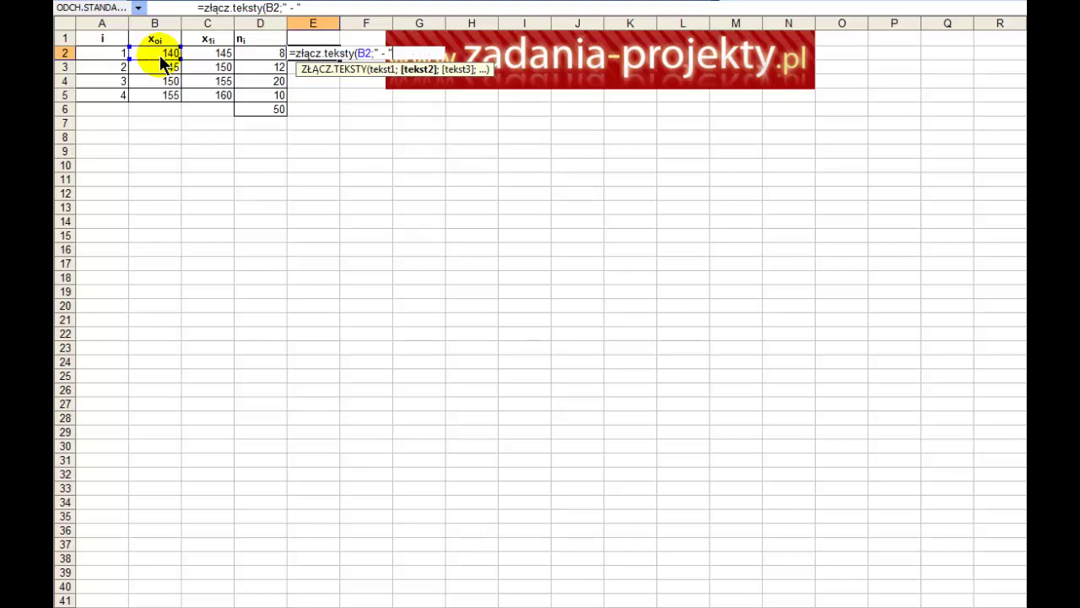
pyautogui.write(';')
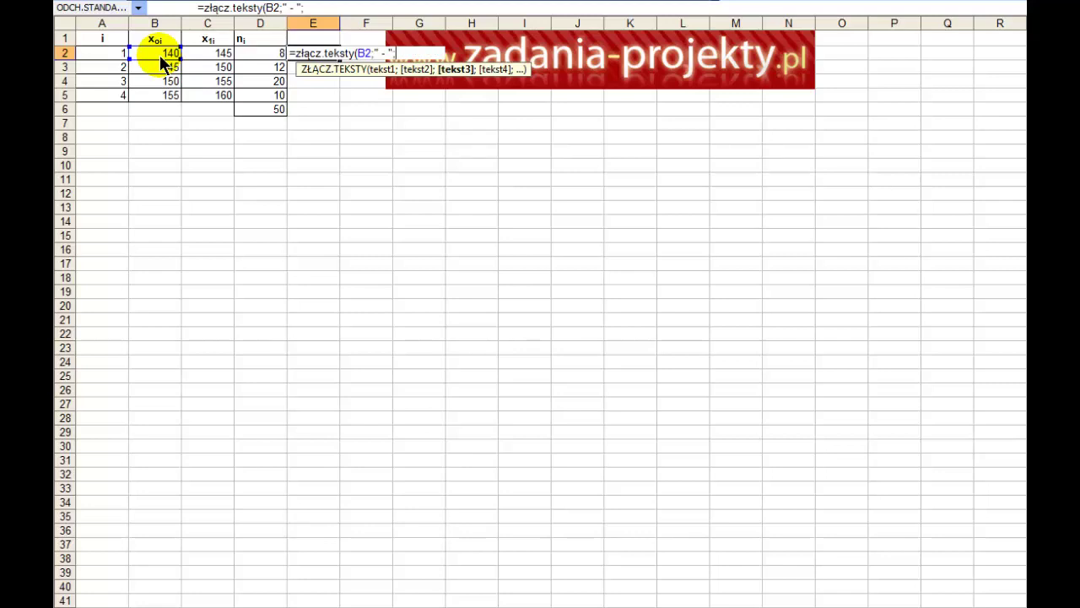
pyautogui.click(224, 56)
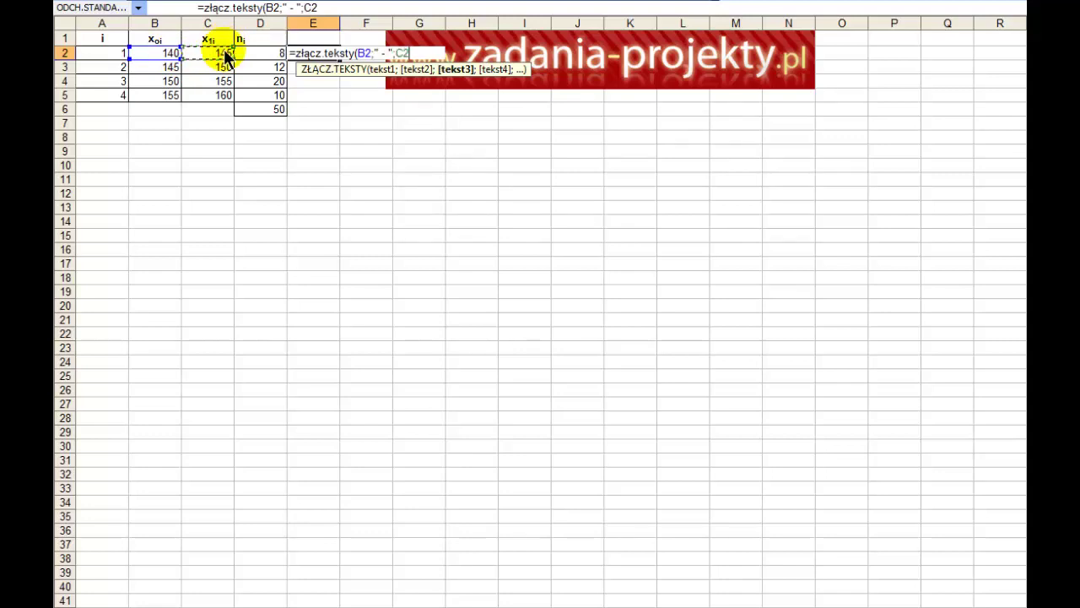
pyautogui.press('Return')
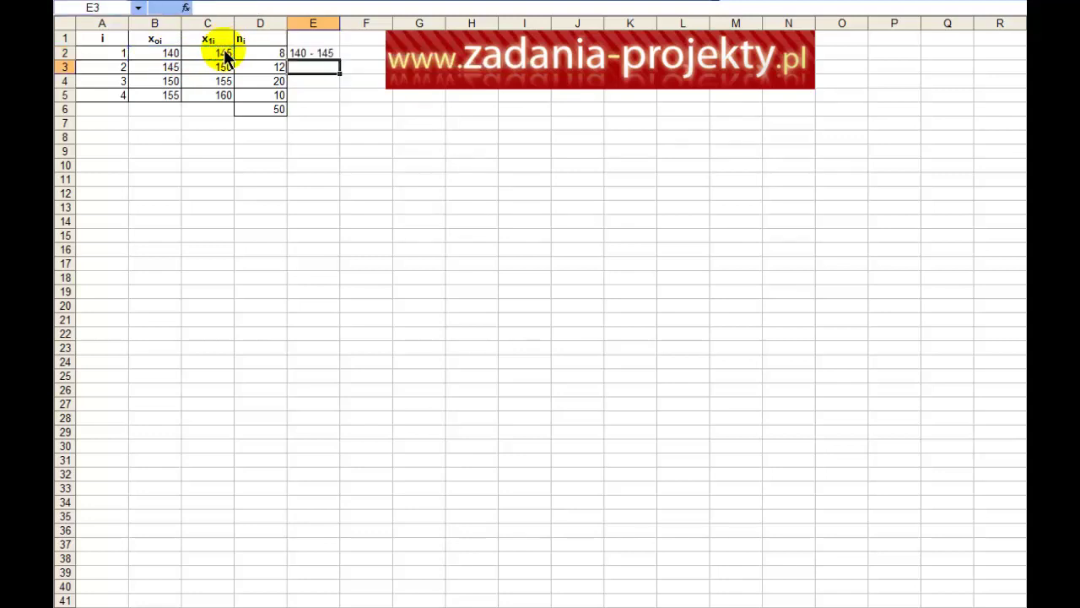
pyautogui.press('Up')
pyautogui.press('Up')
pyautogui.write('prze')
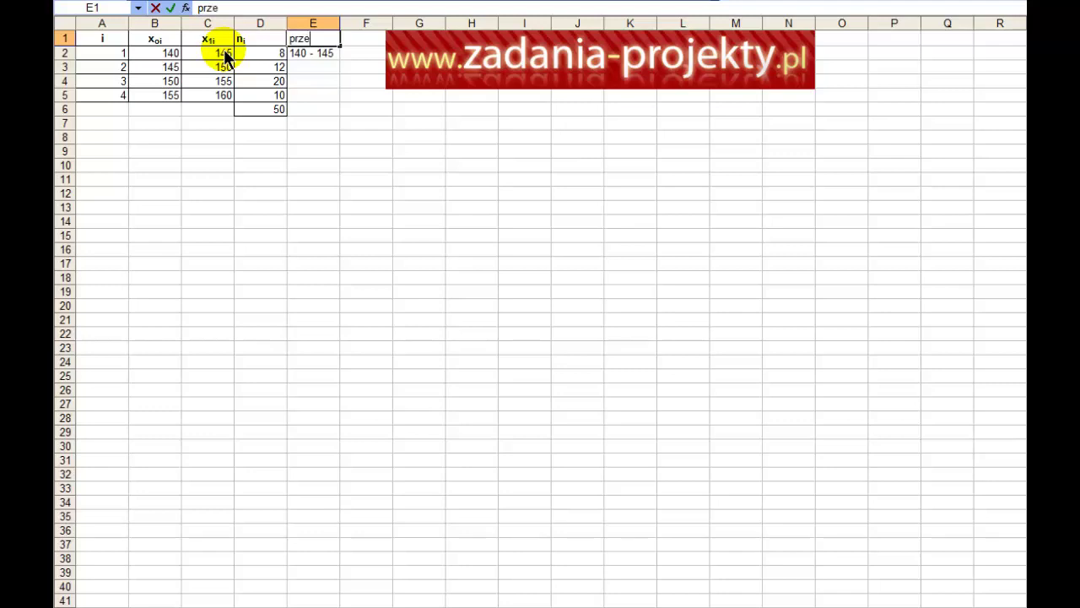
pyautogui.write('działy')
# Confirm the 'przedziały' header and copy the label formula down through E5, ending '155 - 160'
pyautogui.press('Return')
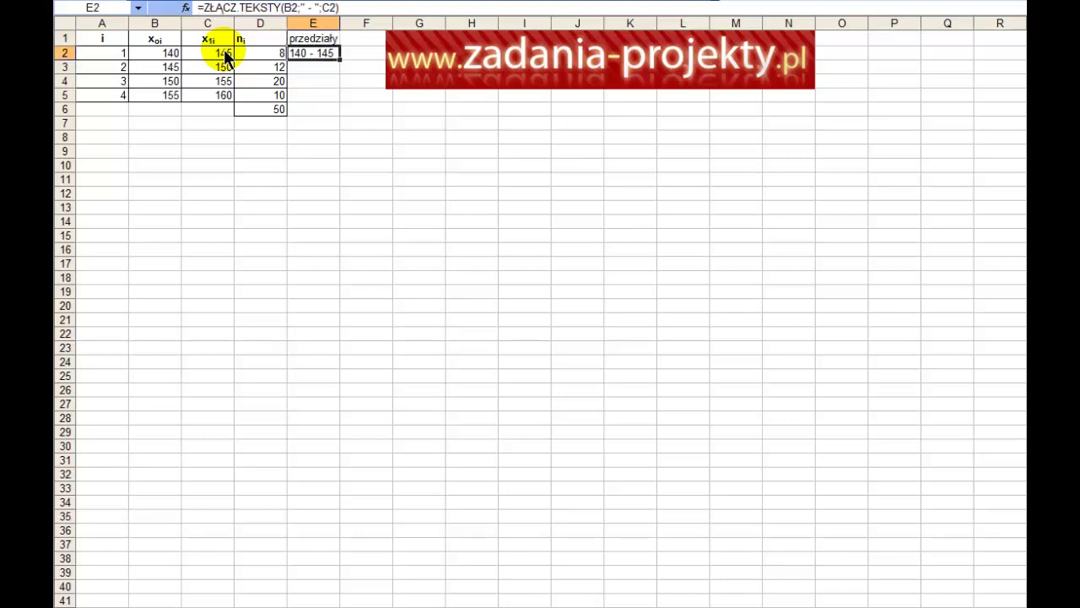
pyautogui.press('Down')
pyautogui.hotkey('ctrl', 'd')
pyautogui.press('Down')
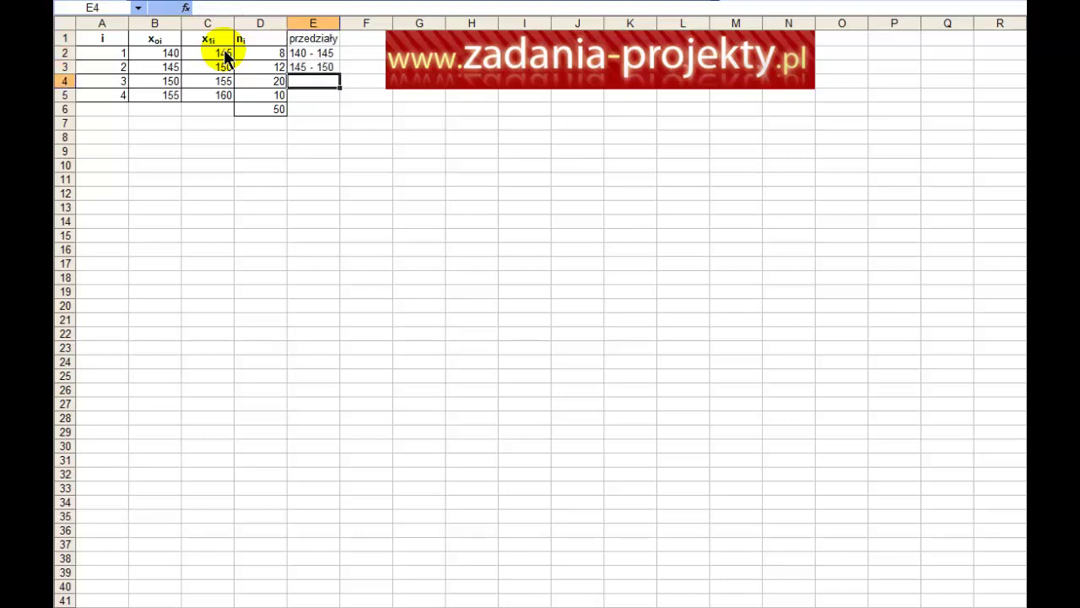
pyautogui.hotkey('ctrl', 'd')
pyautogui.press('Down')
pyautogui.hotkey('ctrl', 'd')
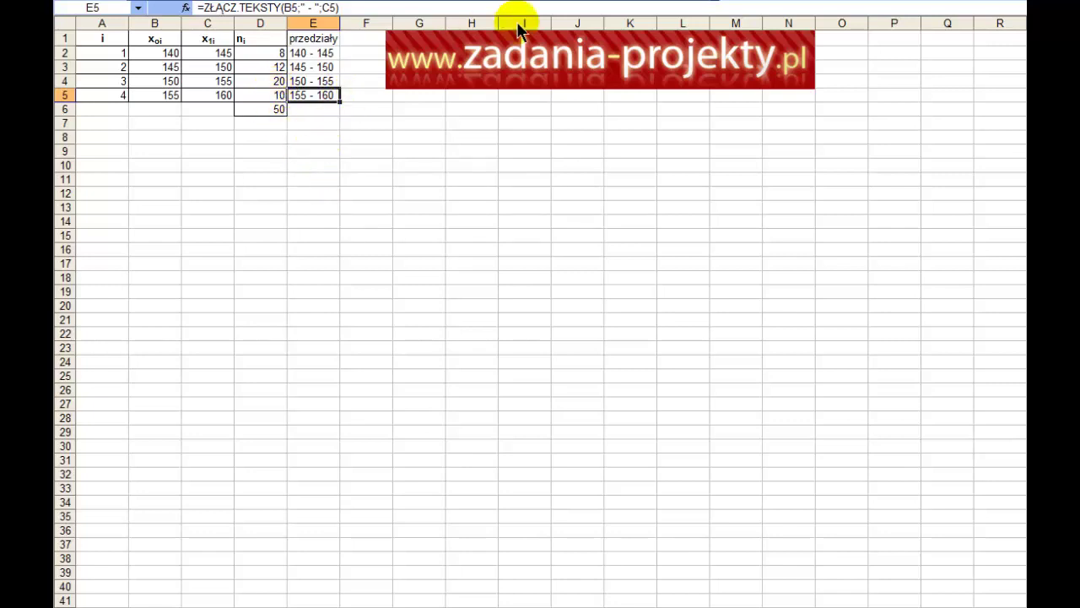
pyautogui.moveTo(302, 94); pyautogui.dragTo(319, 38)
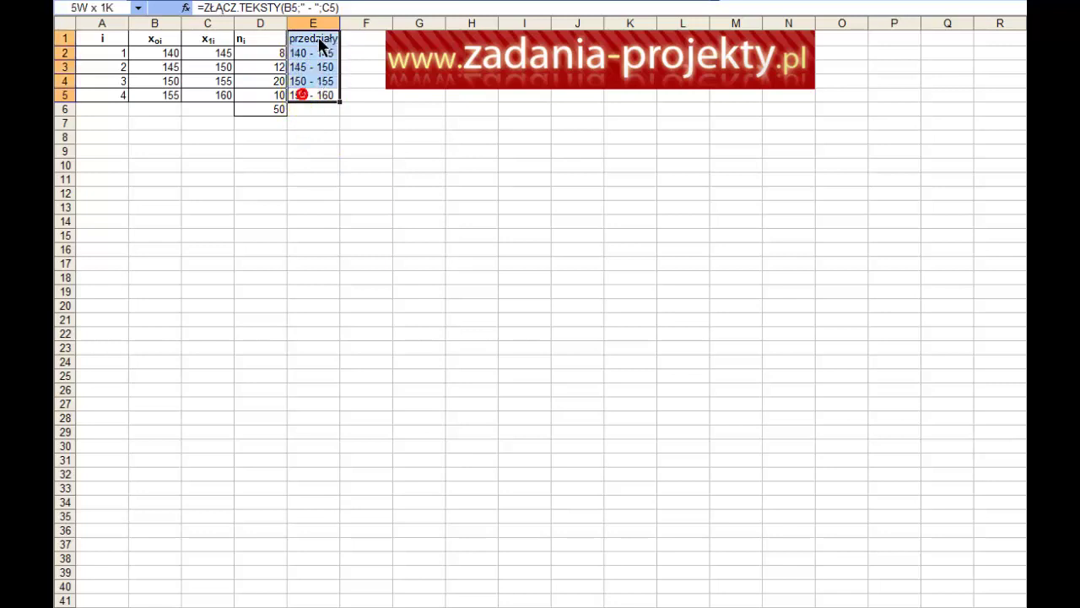
pyautogui.click(253, 235)
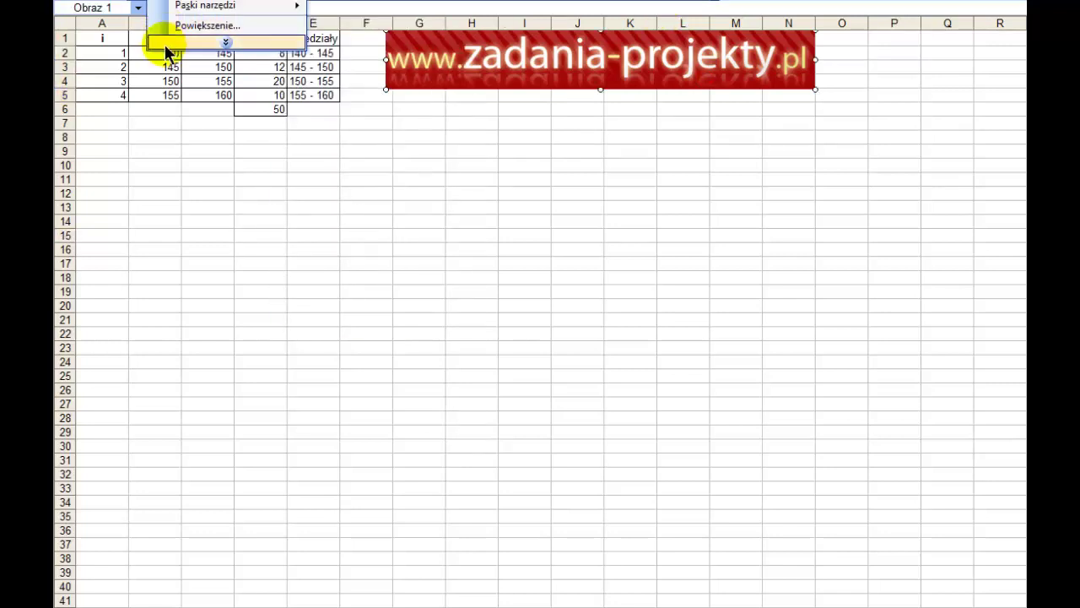
# Start a new chart, keeping the default Column chart type
pyautogui.click(161, 41)
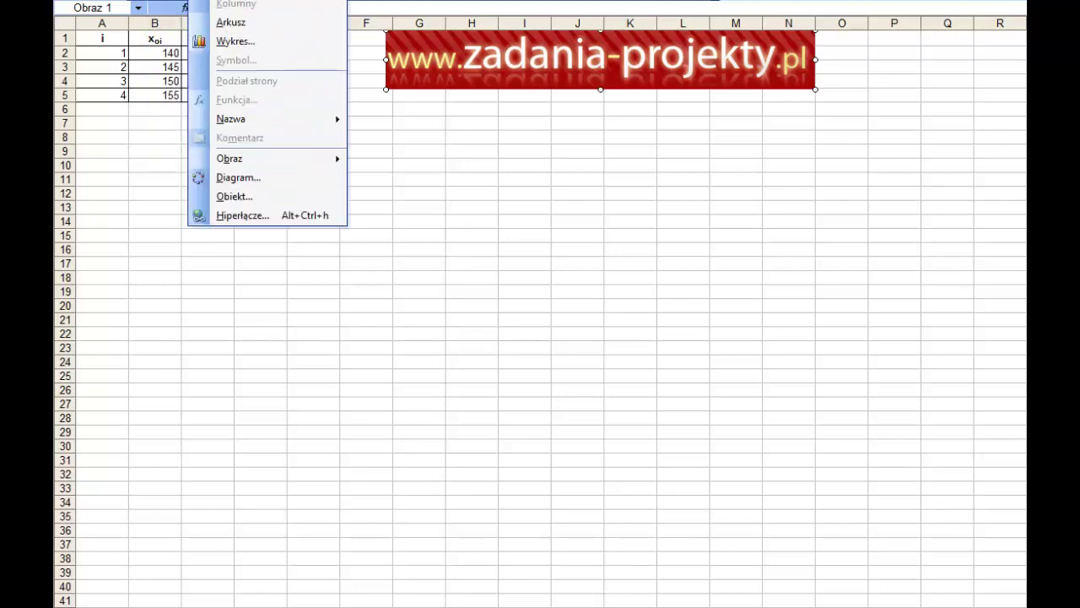
pyautogui.click(229, 41)
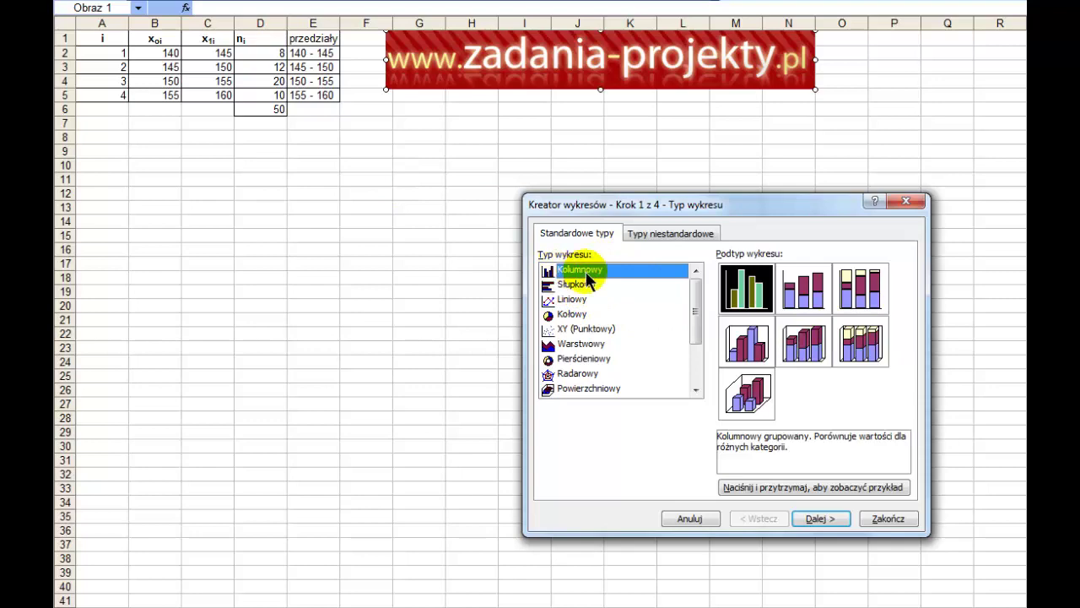
pyautogui.click(810, 520)
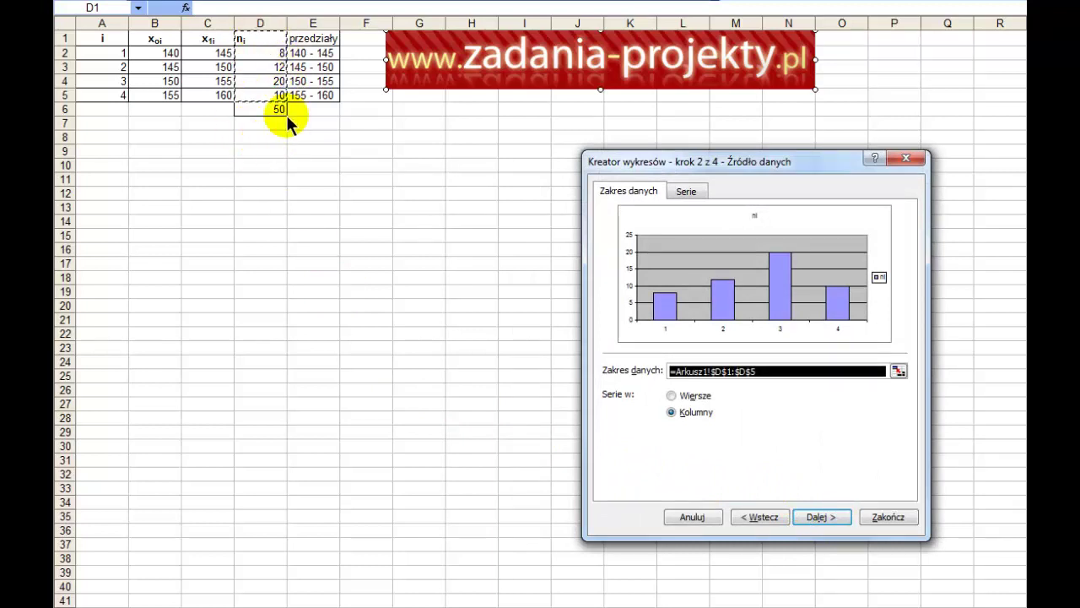
# Set the chart's data range to the frequencies D2:D5 (=Arkusz1!$D$2:$D$5)
pyautogui.moveTo(261, 95); pyautogui.dragTo(267, 48)
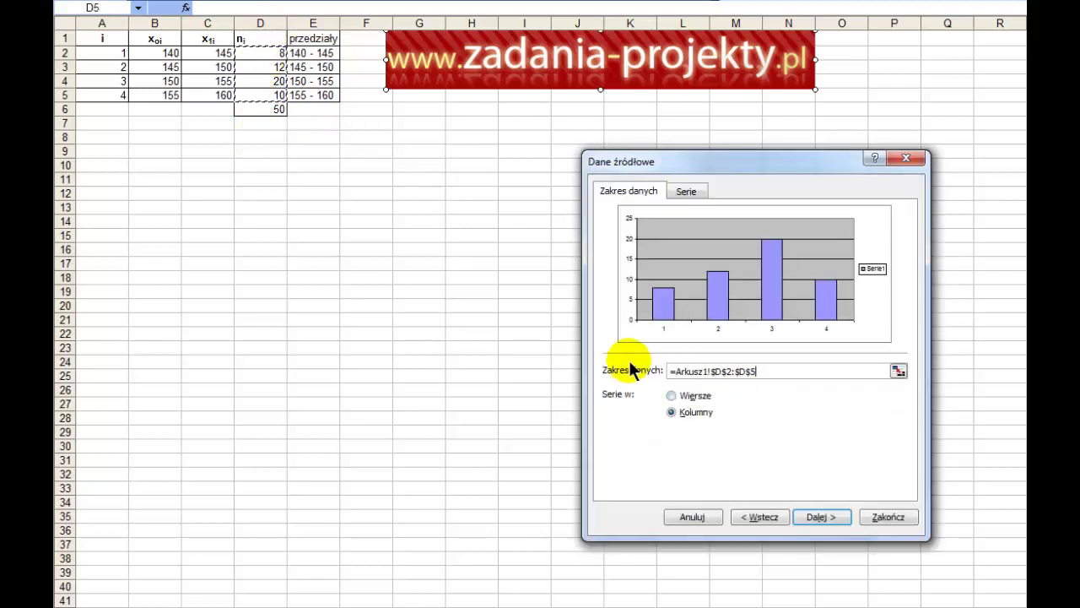
pyautogui.click(898, 370)
pyautogui.moveTo(256, 53); pyautogui.dragTo(261, 96)
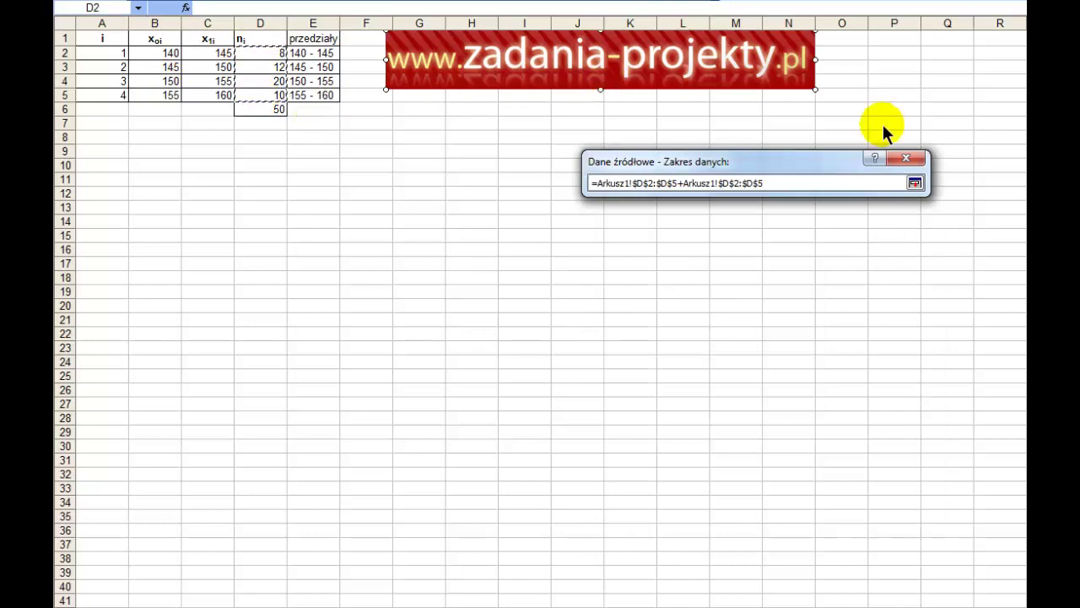
pyautogui.click(916, 184)
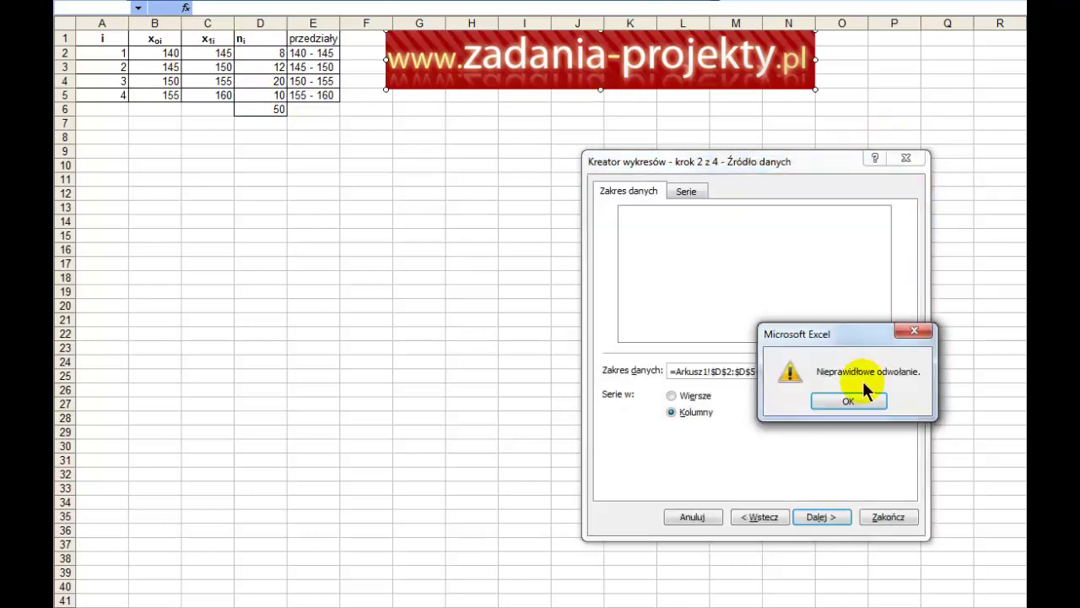
pyautogui.click(849, 401)
pyautogui.write('=')
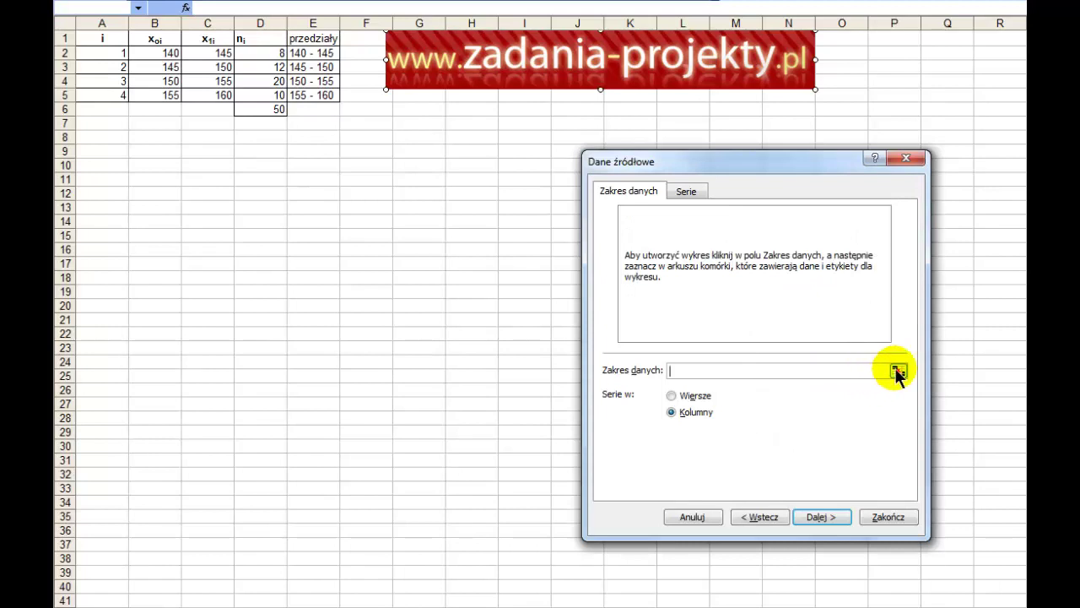
pyautogui.click(898, 370)
pyautogui.moveTo(266, 53); pyautogui.dragTo(267, 94)
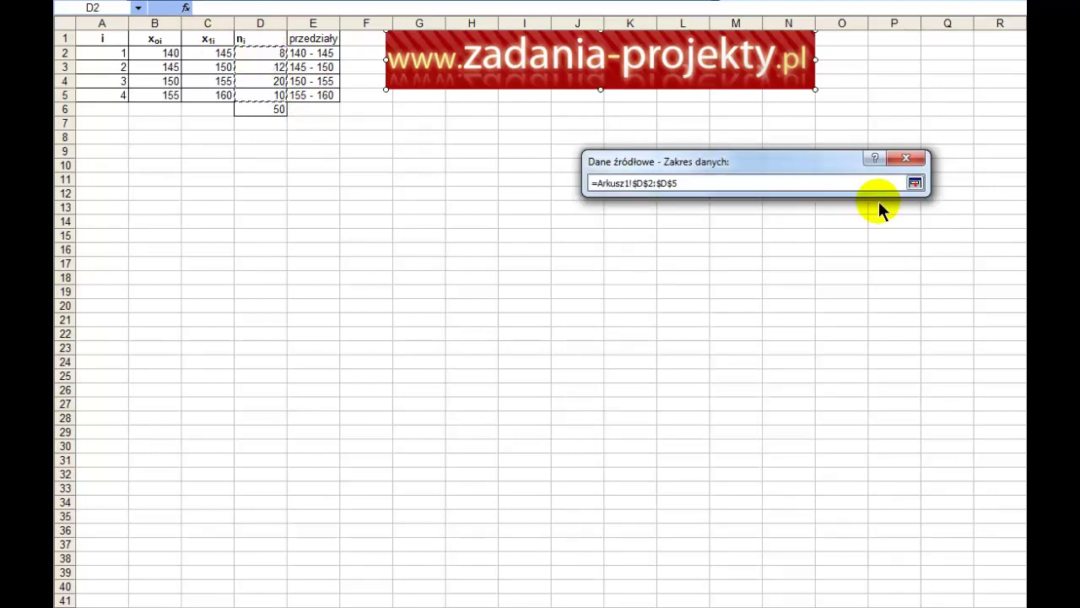
pyautogui.click(915, 181)
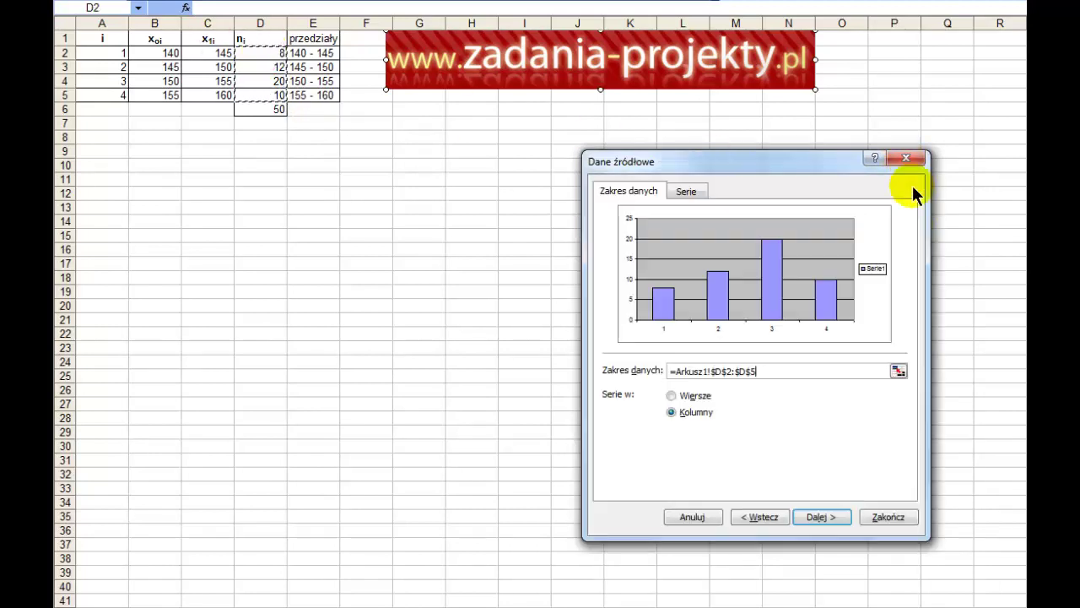
# Name the chart series 'liczebność'
pyautogui.click(688, 191)
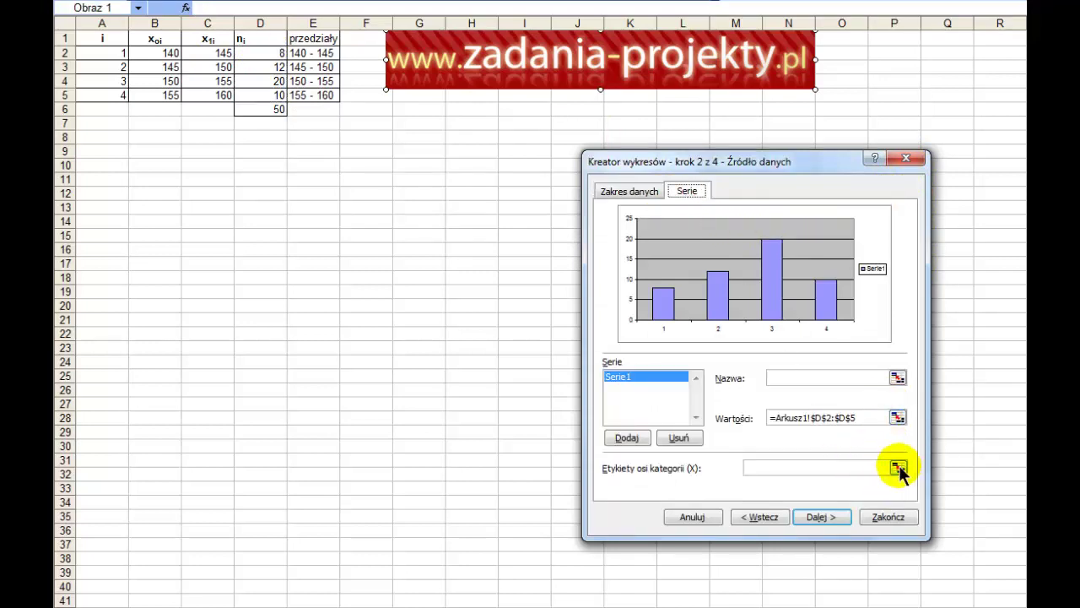
pyautogui.click(812, 376)
pyautogui.write('li')
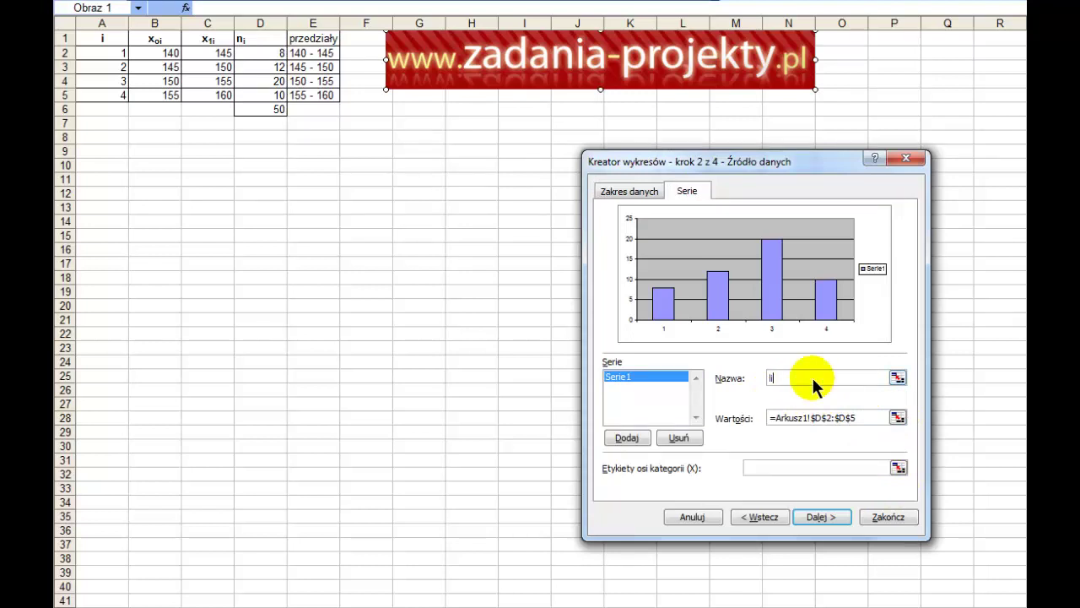
pyautogui.write('czen')
pyautogui.press('BackSpace')
pyautogui.write('bność')
pyautogui.press('Tab')
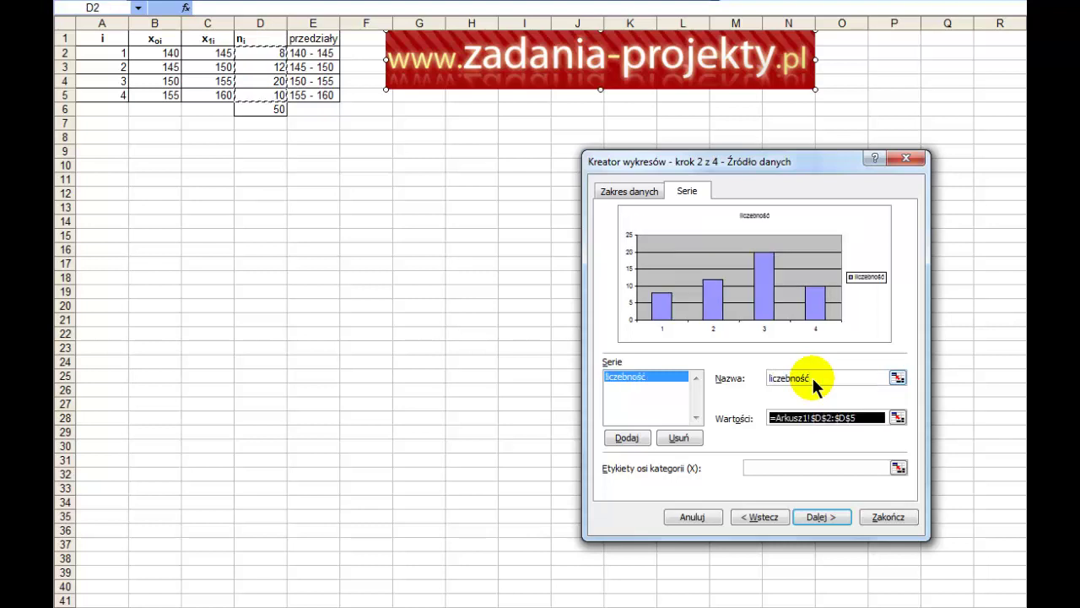
pyautogui.hotkey('shift', 'Tab')
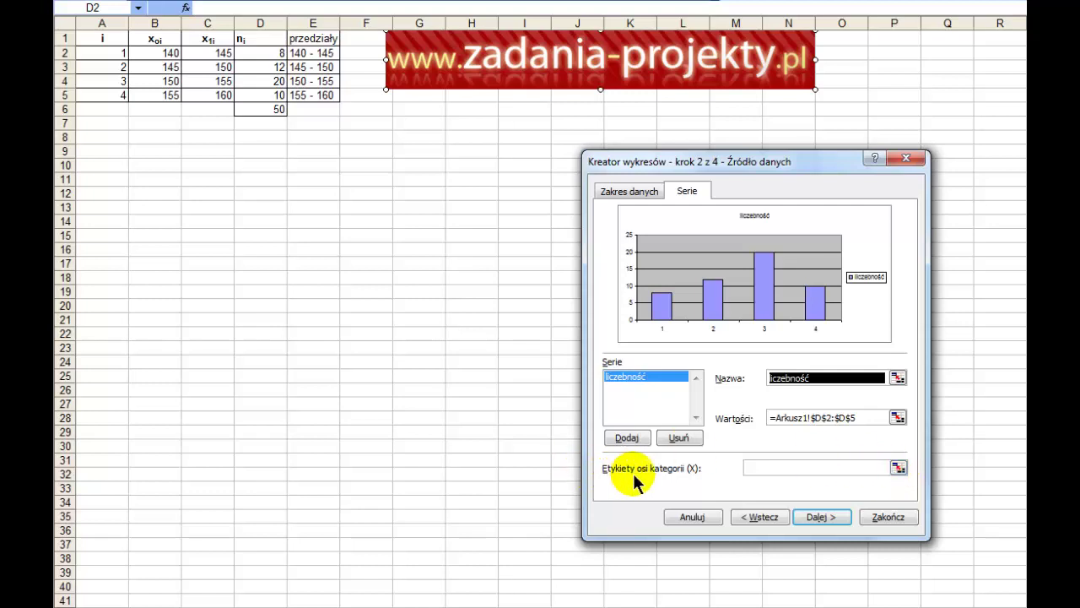
# Use the interval labels in E2:E5 as the category (X) axis labels
pyautogui.click(897, 466)
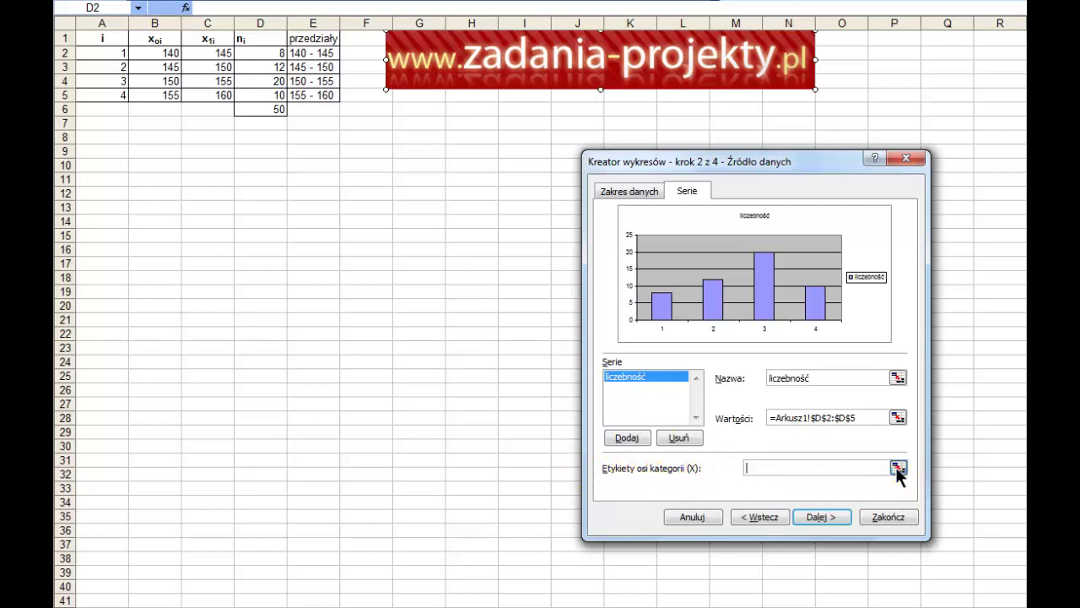
pyautogui.moveTo(323, 53); pyautogui.dragTo(325, 95)
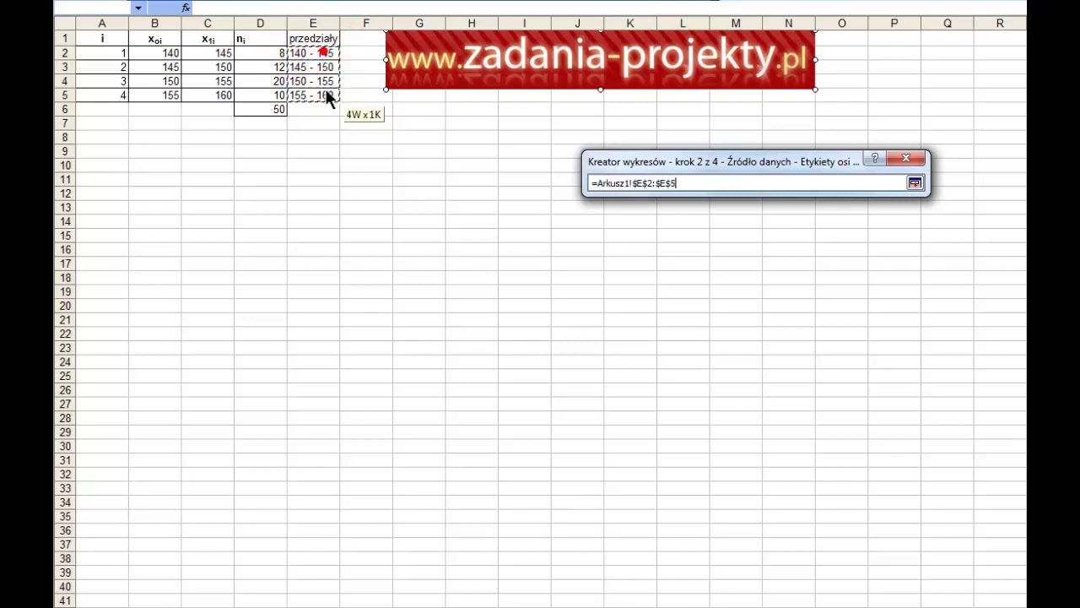
pyautogui.click(915, 182)
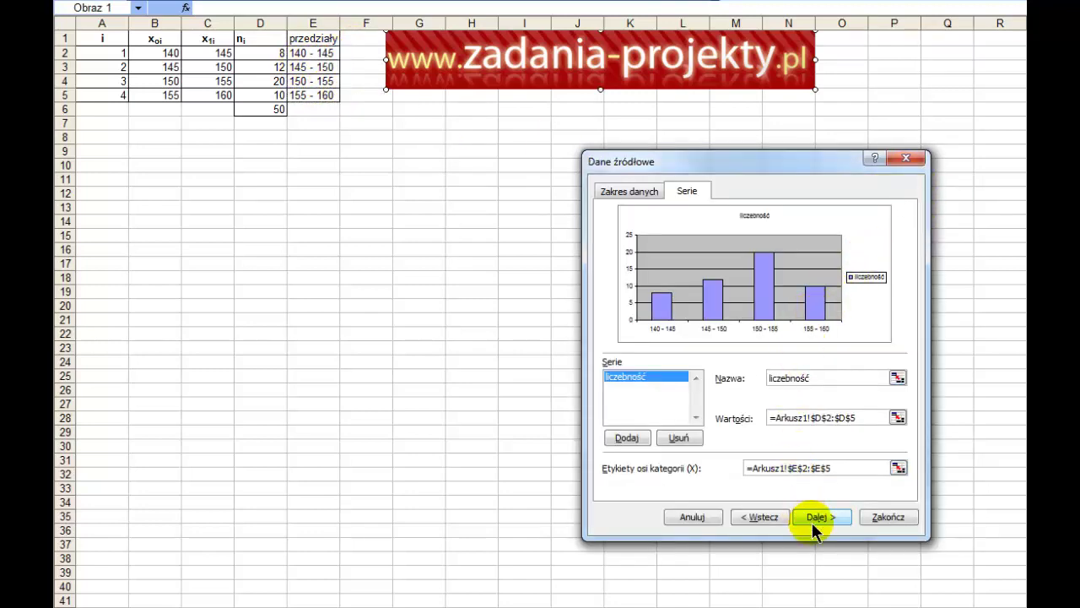
# Enter chart title 'Histogram', X-axis title 'wzrost w cm' and Y-axis title 'liczba dzieci'
pyautogui.click(816, 518)
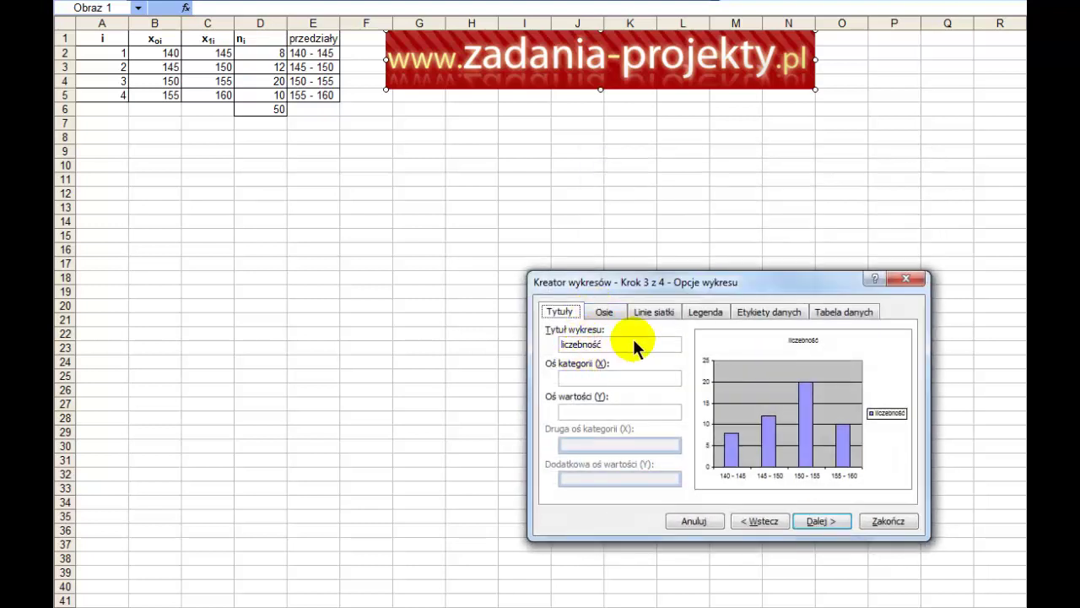
pyautogui.write('His')
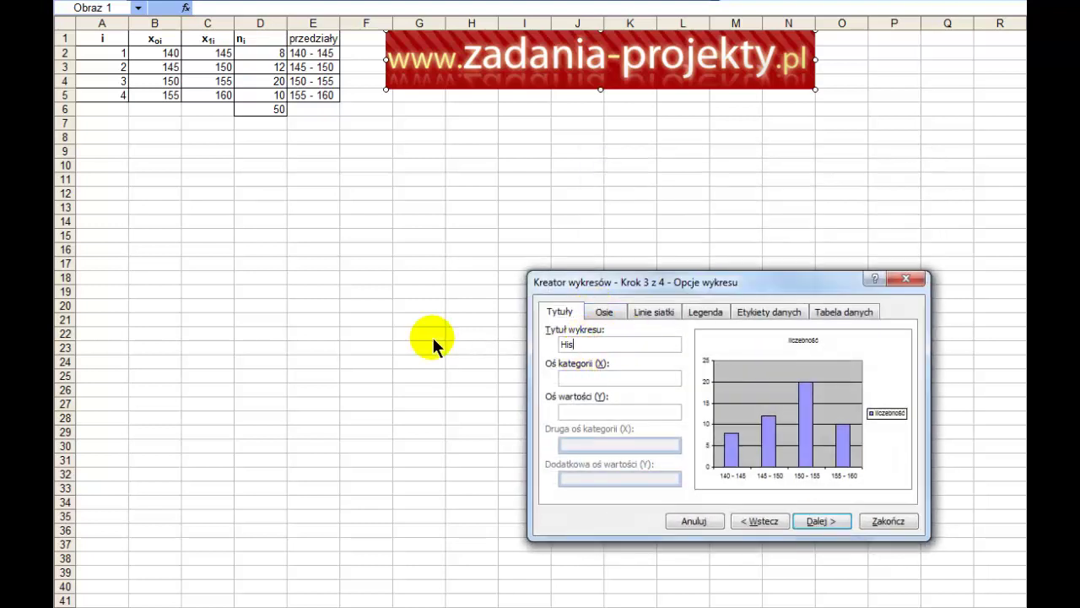
pyautogui.write('togram')
pyautogui.press('Tab')
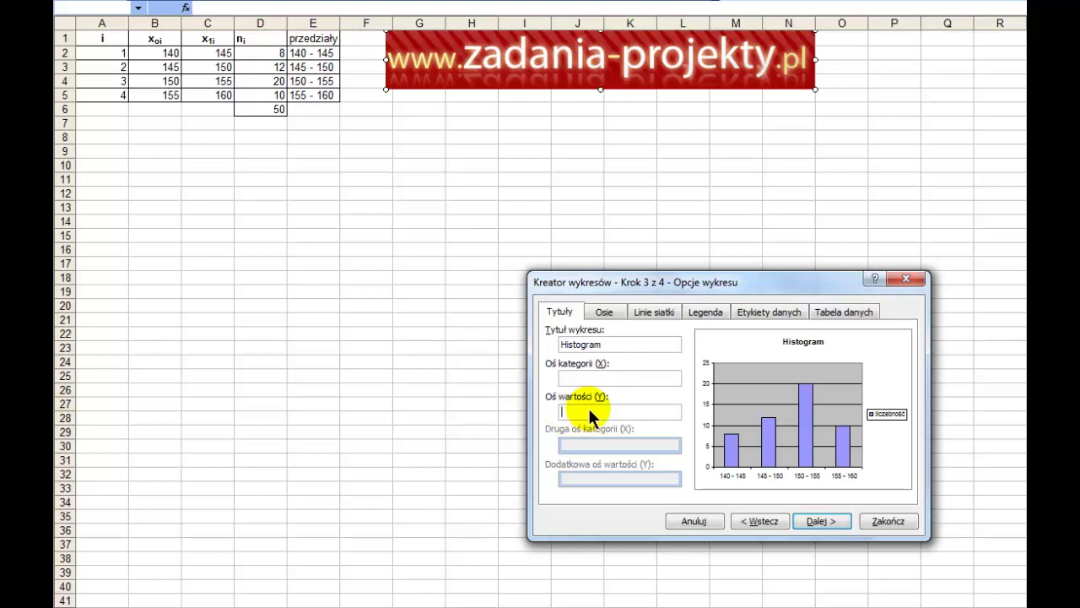
pyautogui.write('li')
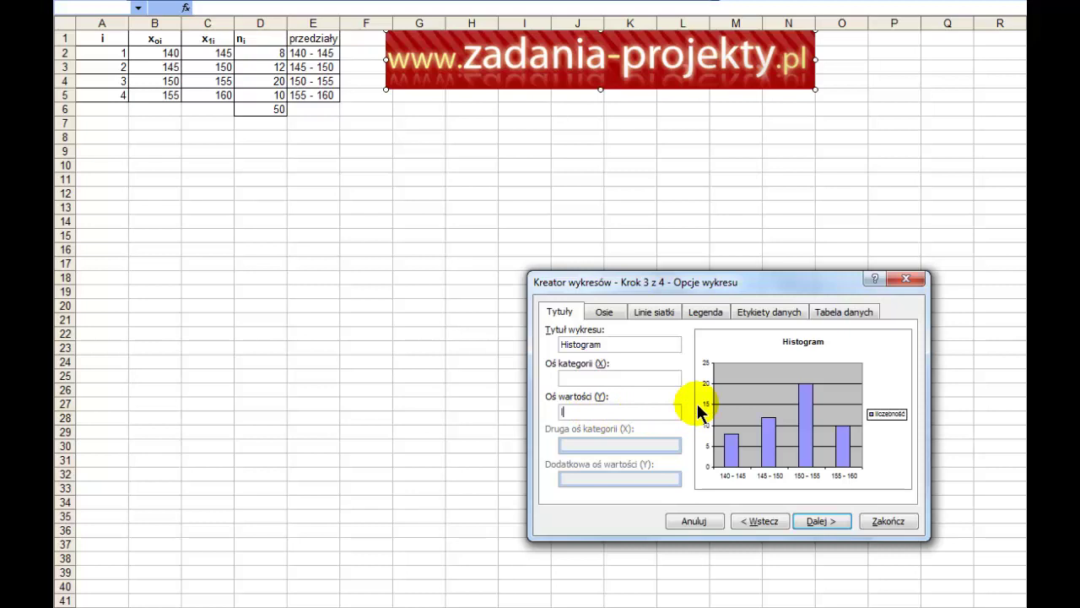
pyautogui.write('czba dzieci')
pyautogui.hotkey('shift', 'Tab')
pyautogui.write('wzro')
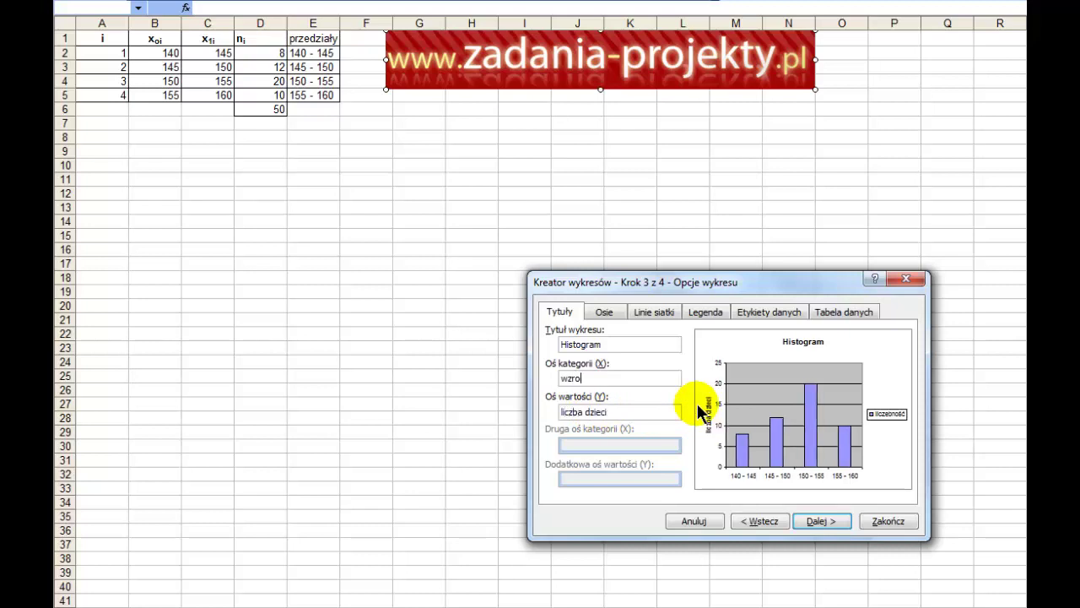
pyautogui.write('st dzi')
pyautogui.press('BackSpace')
pyautogui.press('BackSpace')
pyautogui.press('BackSpace')
pyautogui.write('w ')
pyautogui.write('cm')
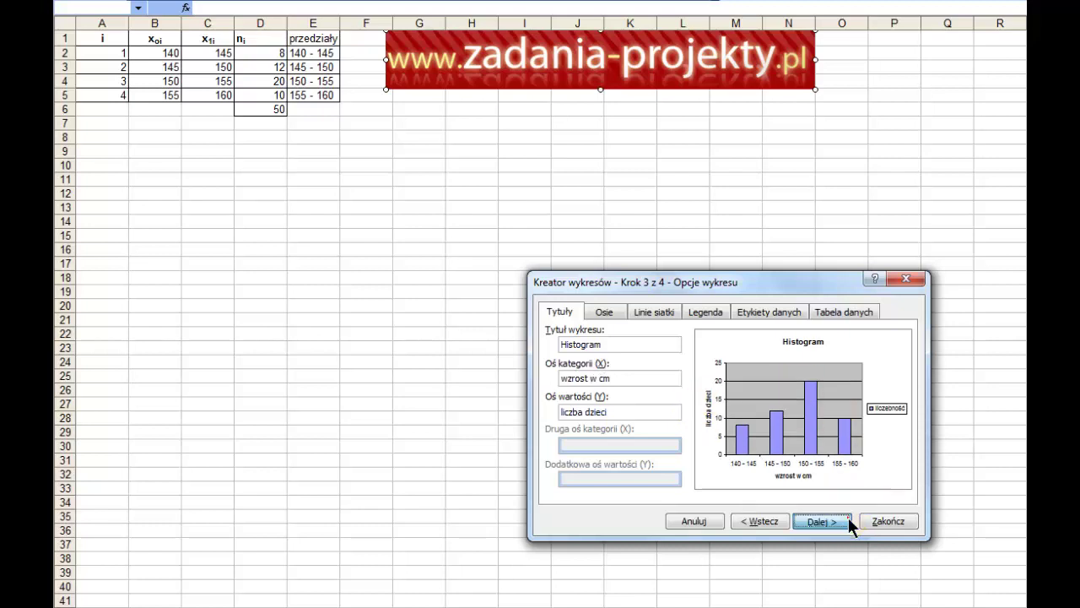
pyautogui.click(848, 518)
# Place the chart on the sheet, move it into view, and give its plot area a white fill
pyautogui.click(877, 519)
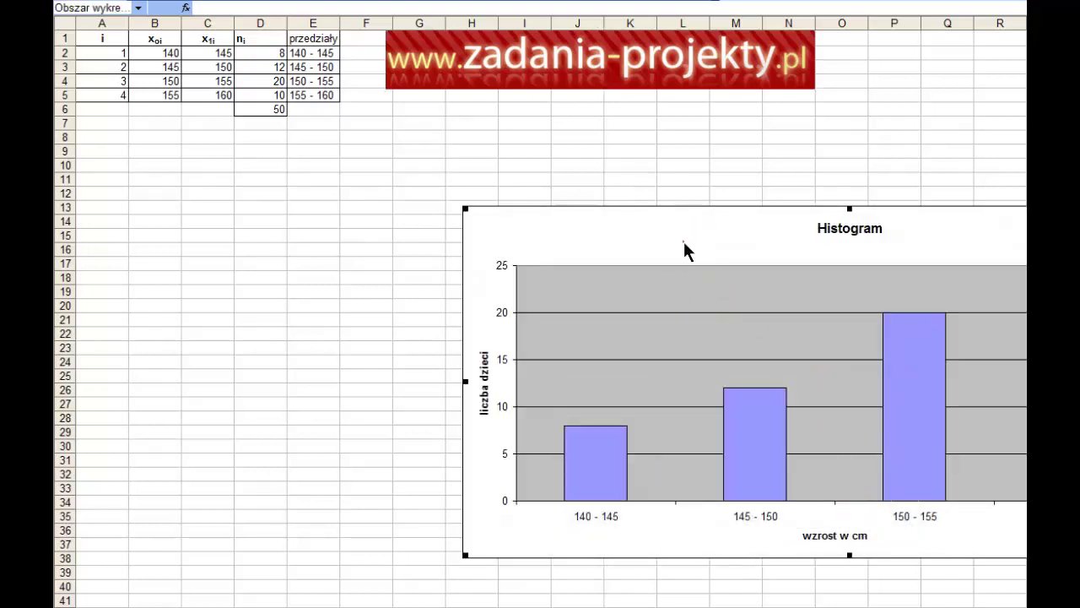
pyautogui.moveTo(683, 242); pyautogui.dragTo(390, 168)
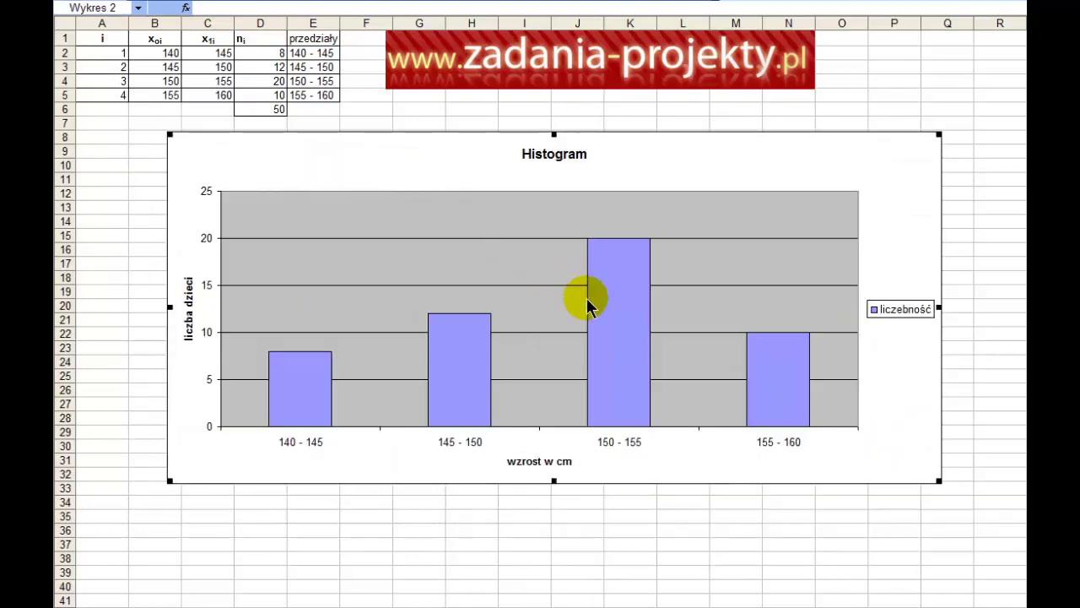
pyautogui.doubleClick(536, 305)
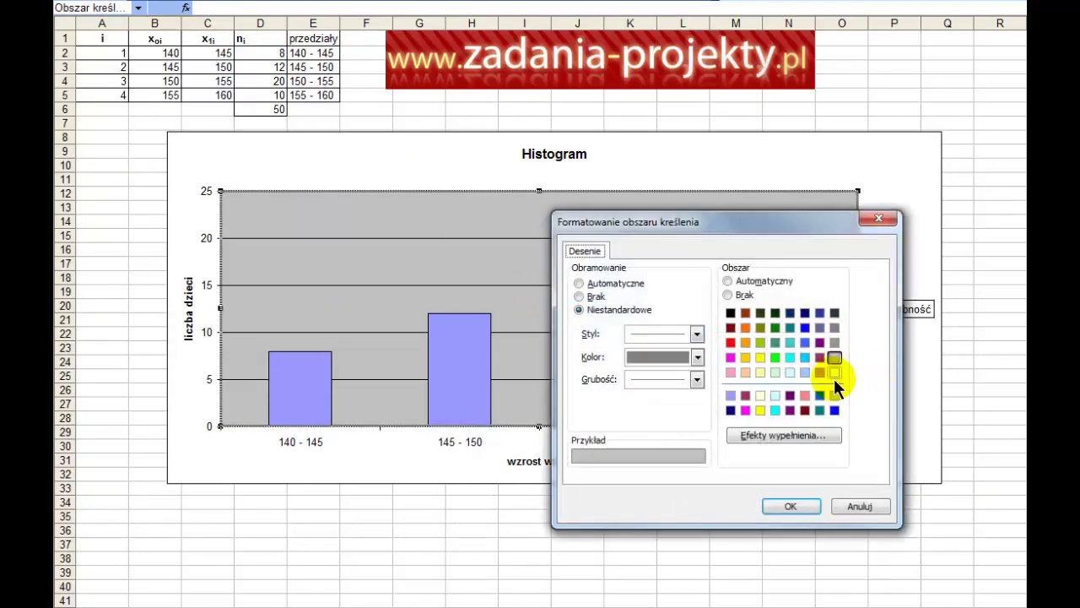
pyautogui.click(834, 373)
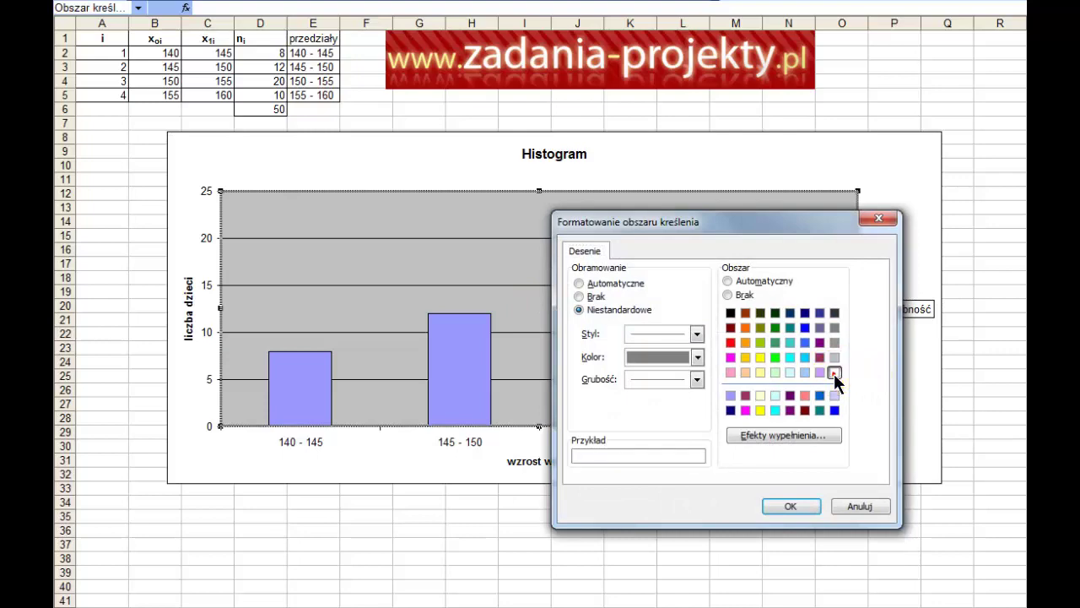
pyautogui.click(783, 506)
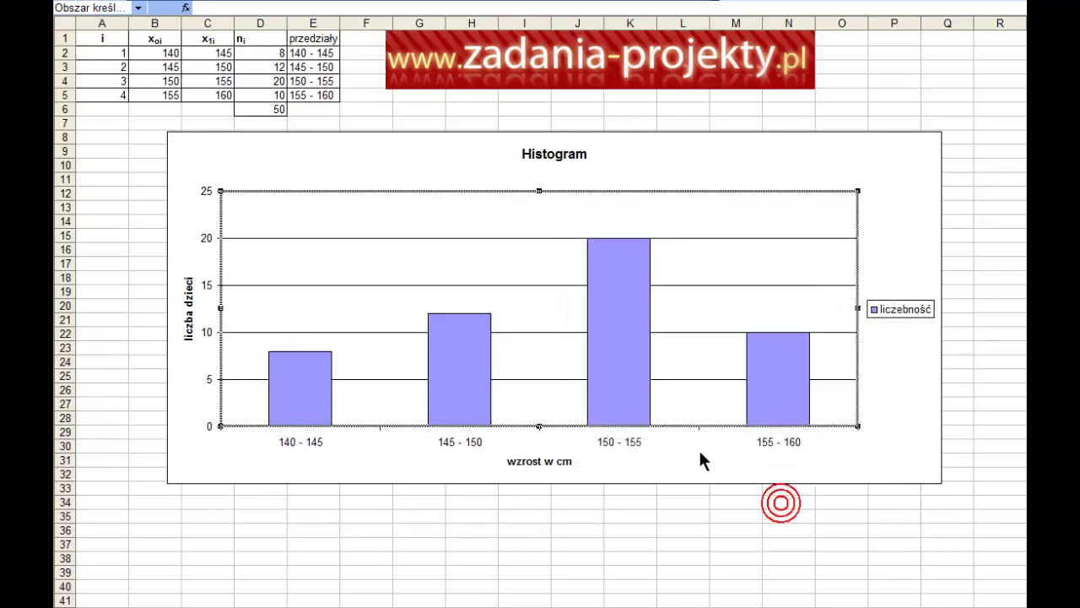
# Give the bars a light blue fill with a thick black border, then select the interval labels
pyautogui.doubleClick(600, 309)
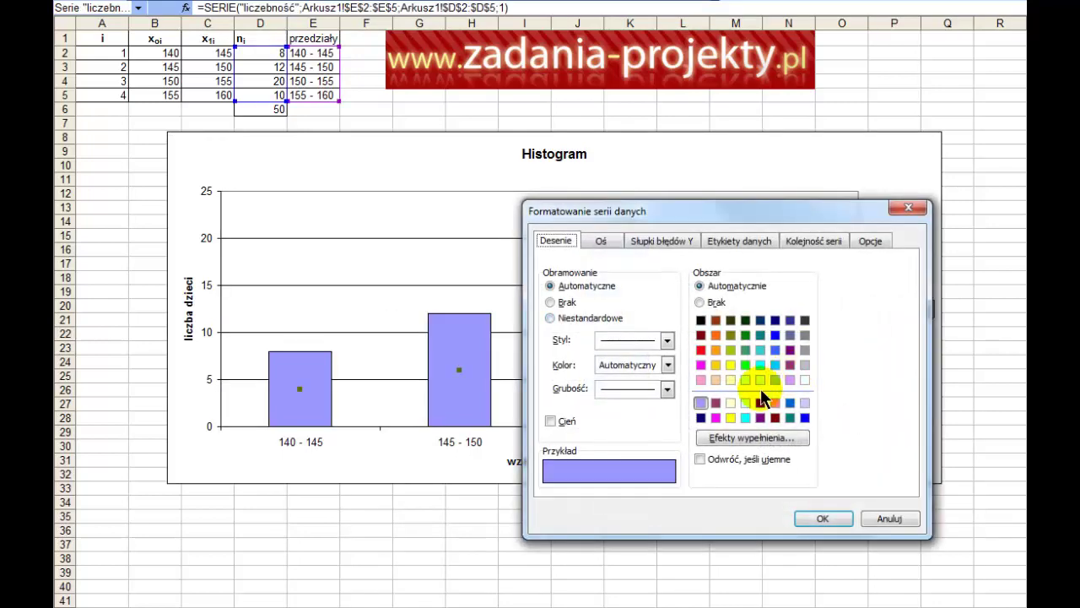
pyautogui.click(776, 380)
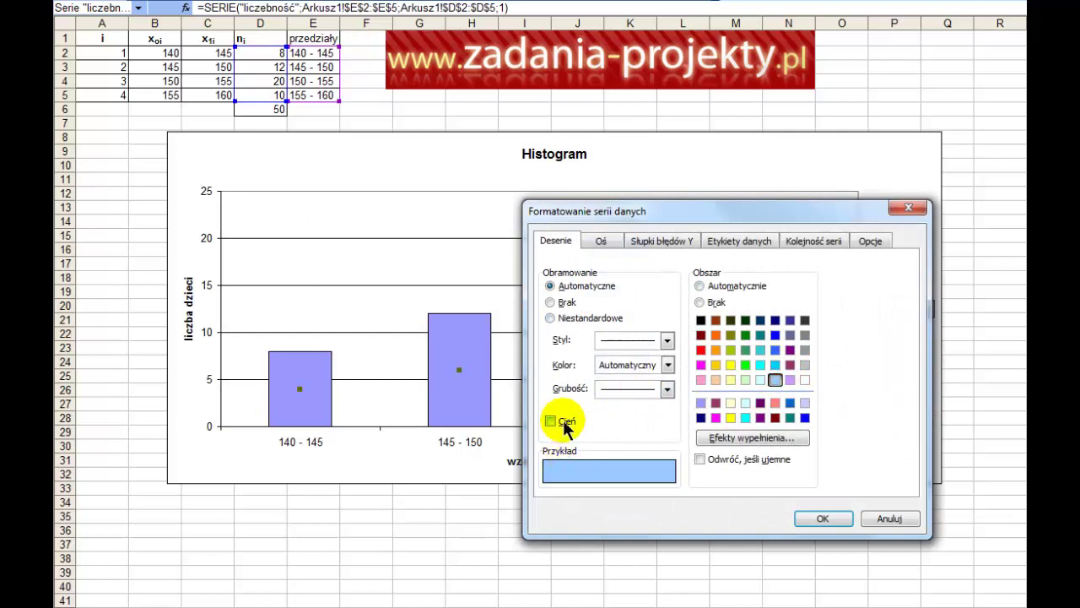
pyautogui.click(641, 389)
pyautogui.click(633, 454)
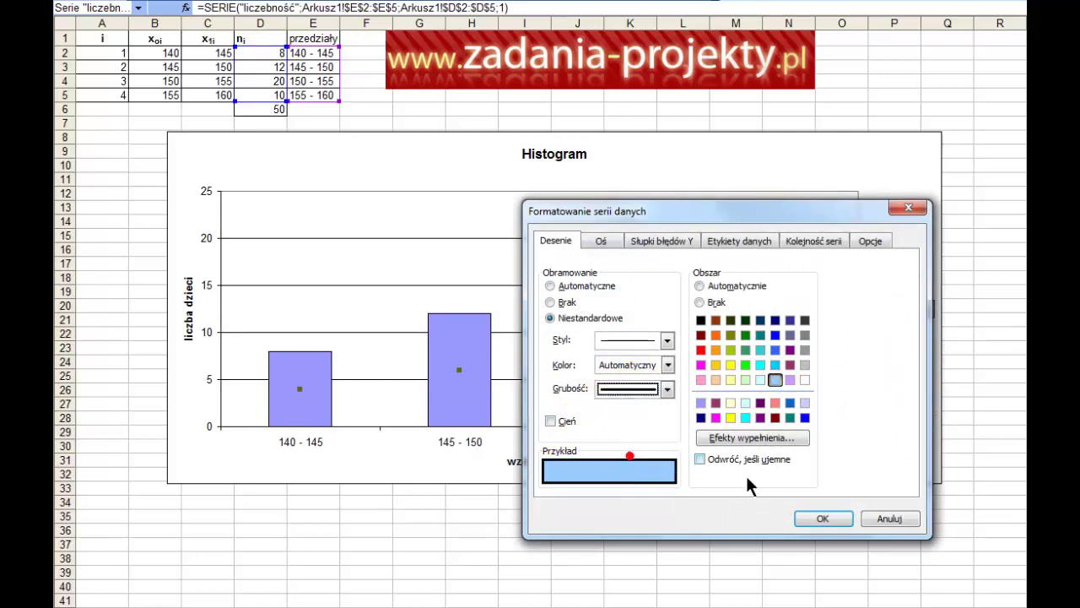
pyautogui.click(824, 520)
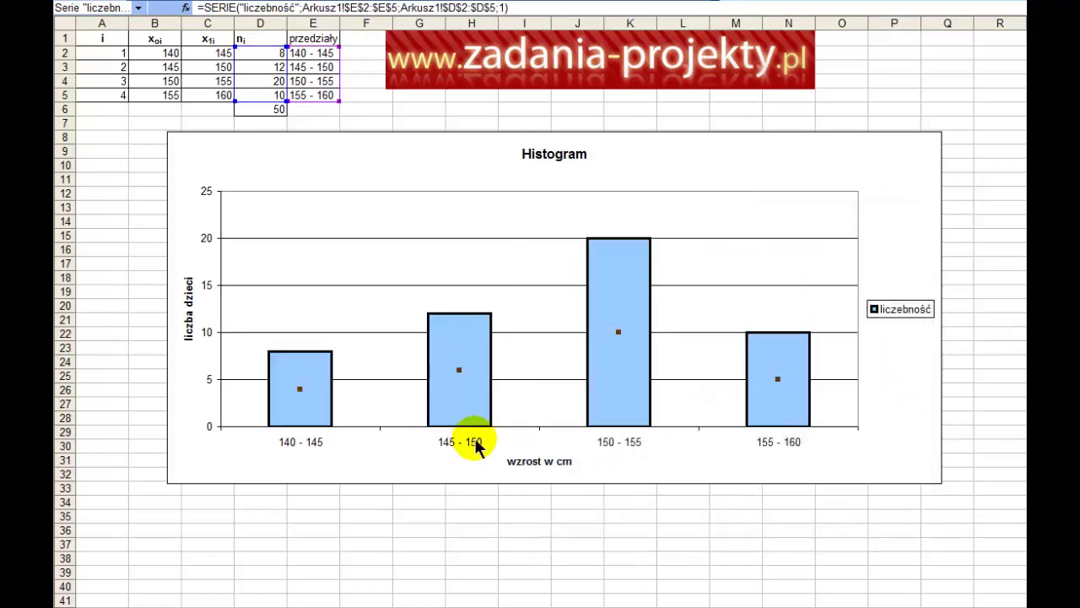
pyautogui.click(477, 447)
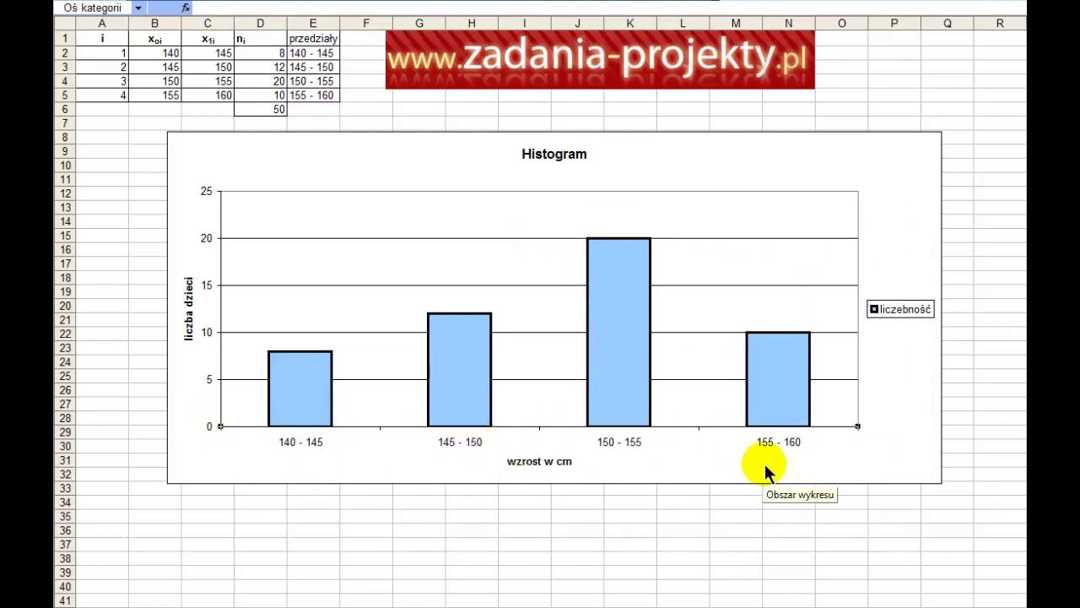
# Bold the interval axis labels and delete the 'liczebność' legend
pyautogui.hotkey('ctrl', 'b')
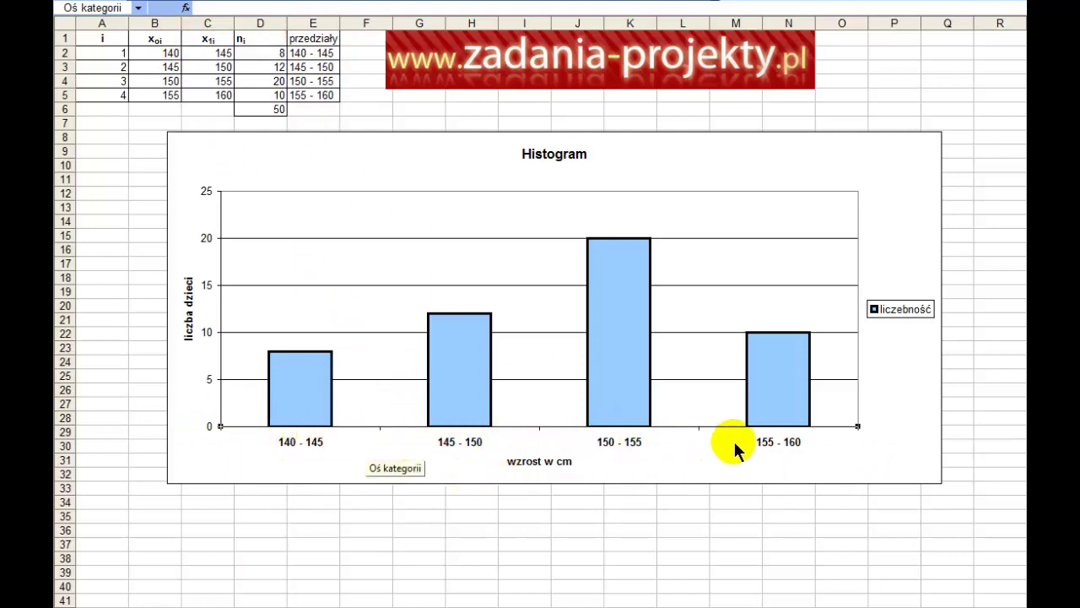
pyautogui.click(893, 314)
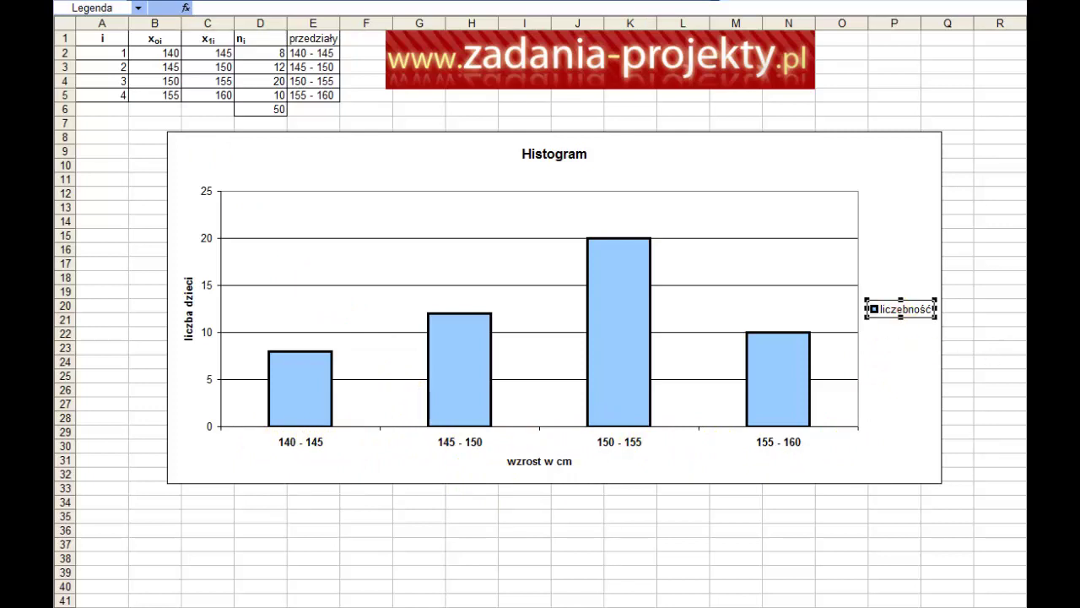
pyautogui.press('Delete')
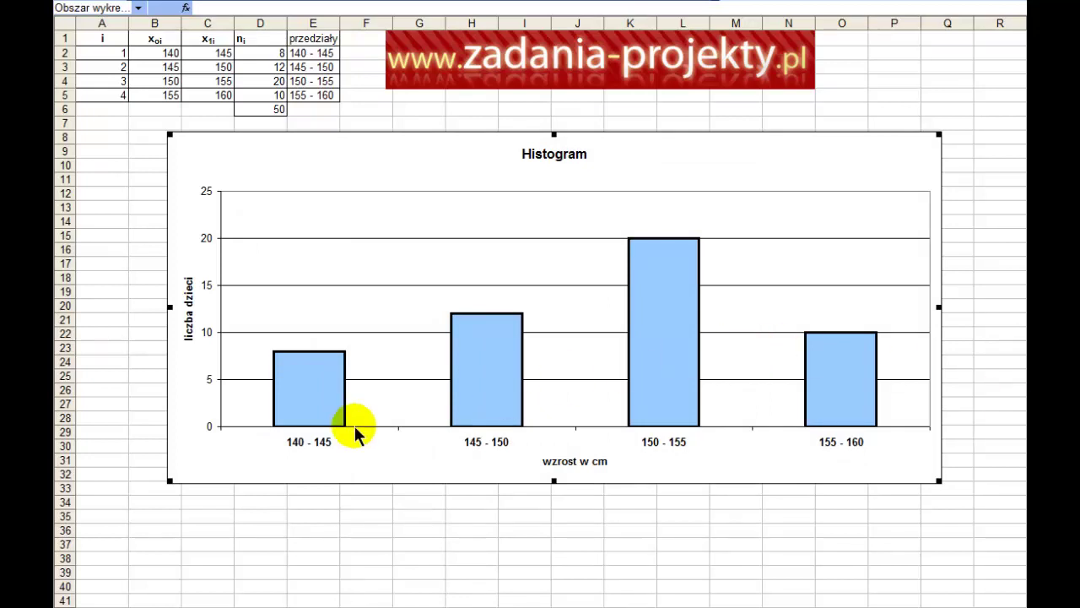
pyautogui.moveTo(777, 379)
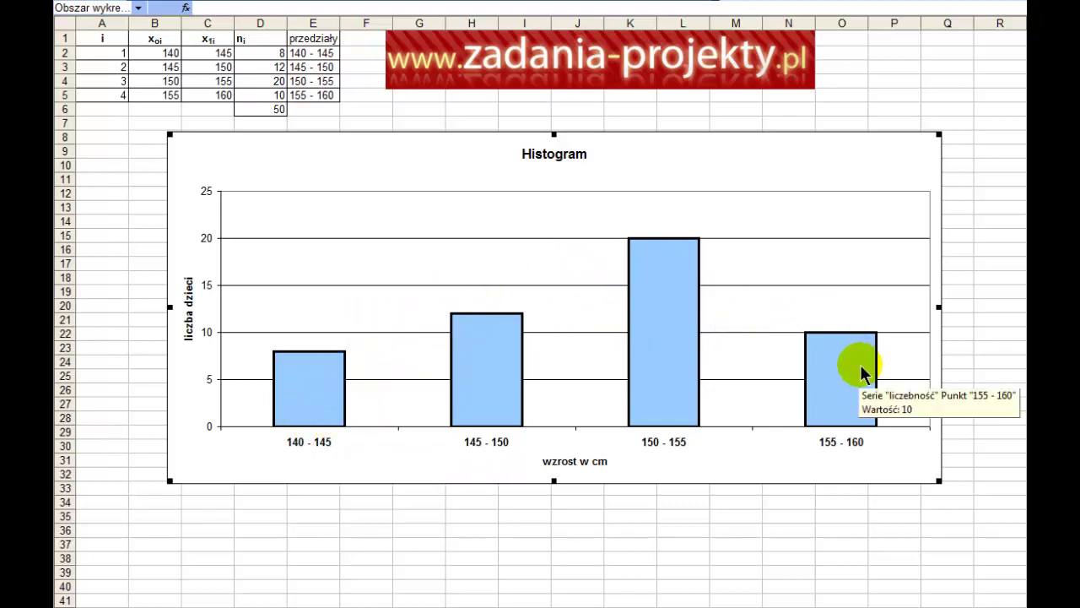
# Change the data series gap width from 150 to 0 so the bars touch
pyautogui.rightClick(659, 316)
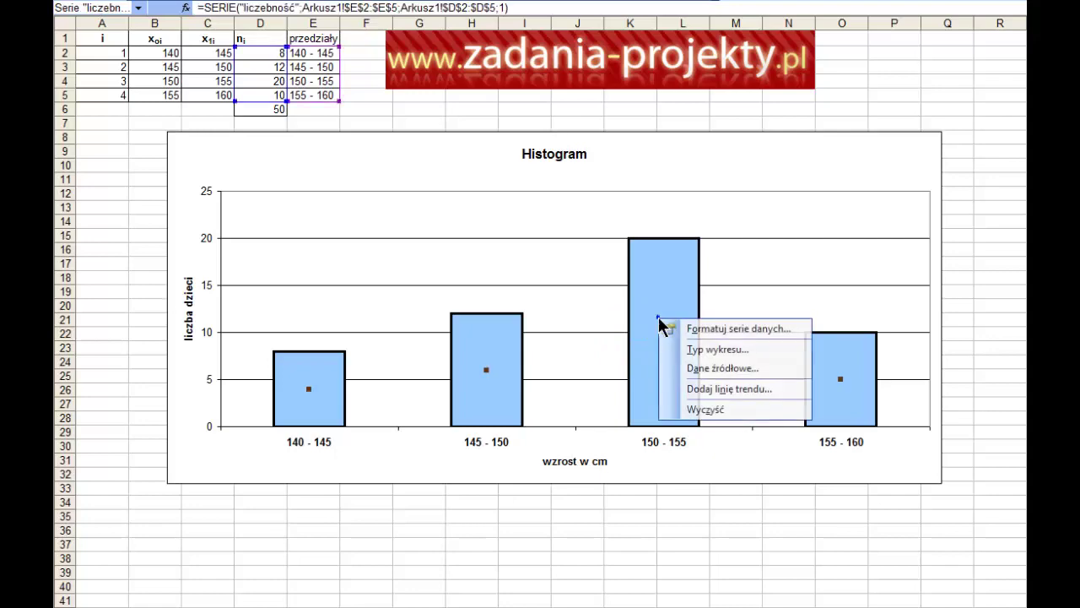
pyautogui.click(701, 329)
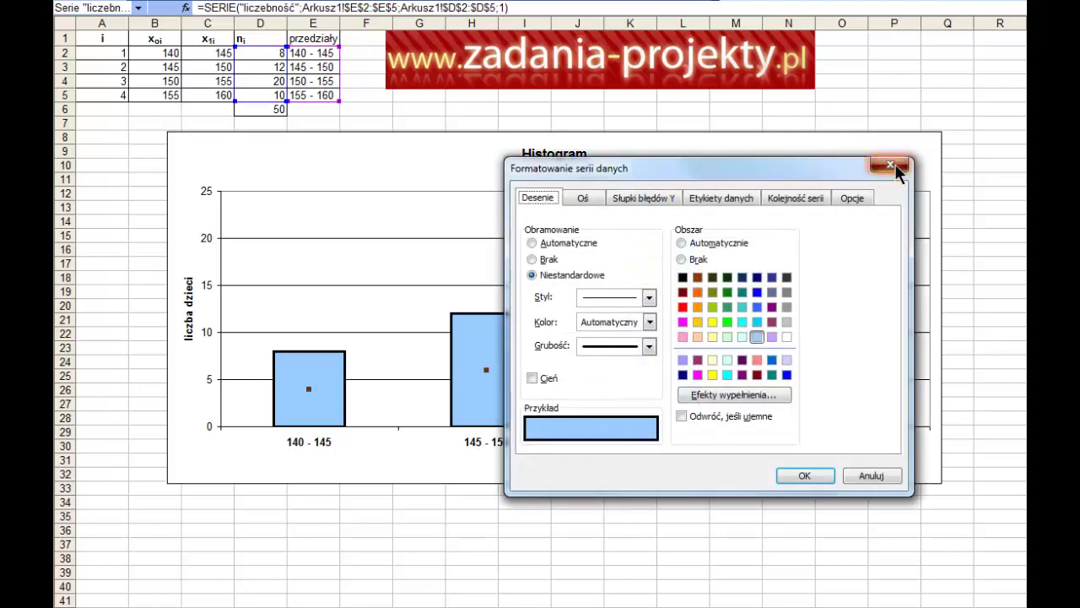
pyautogui.click(887, 160)
pyautogui.click(641, 287)
pyautogui.rightClick(642, 289)
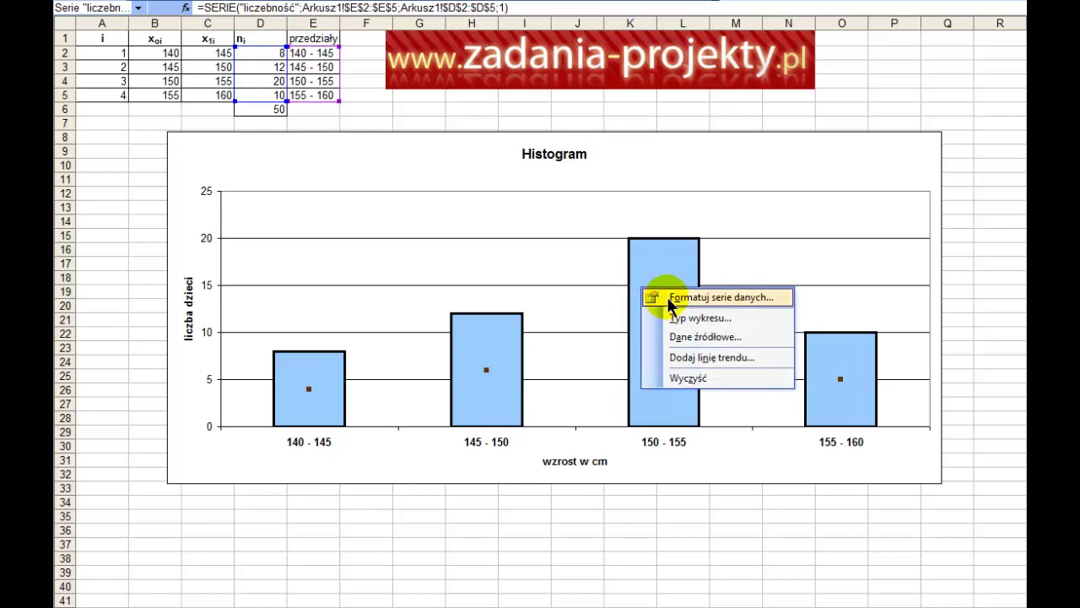
pyautogui.click(665, 300)
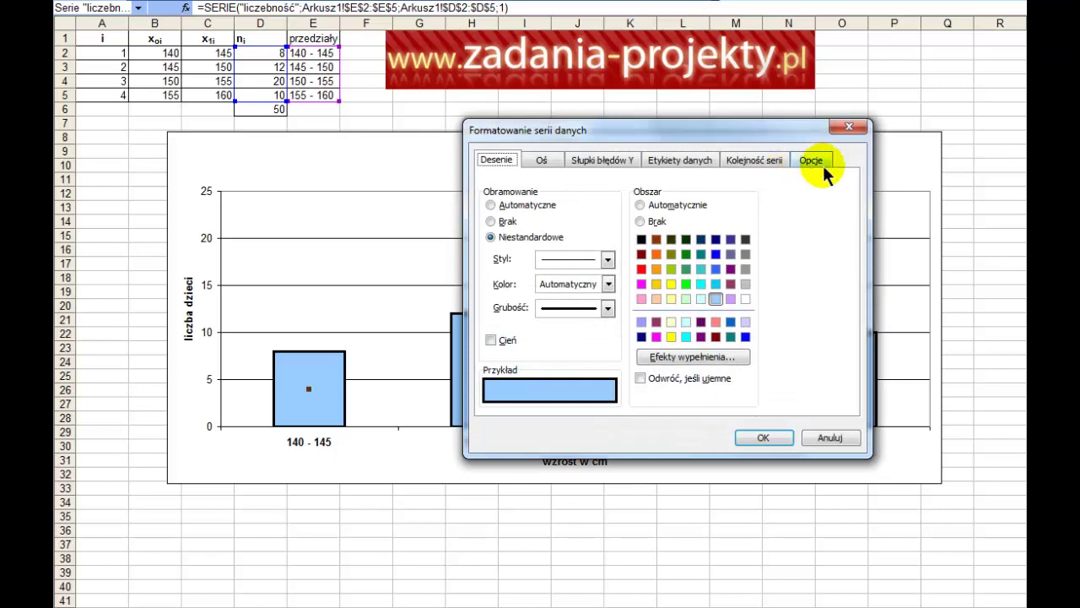
pyautogui.click(811, 160)
pyautogui.doubleClick(579, 221)
pyautogui.write('0')
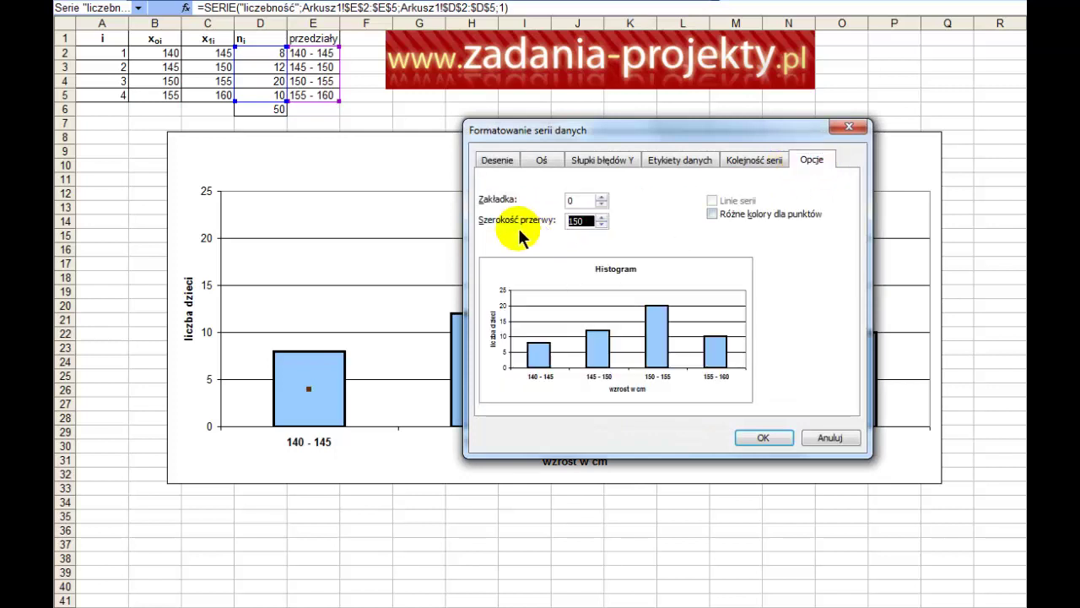
pyautogui.press('Return')
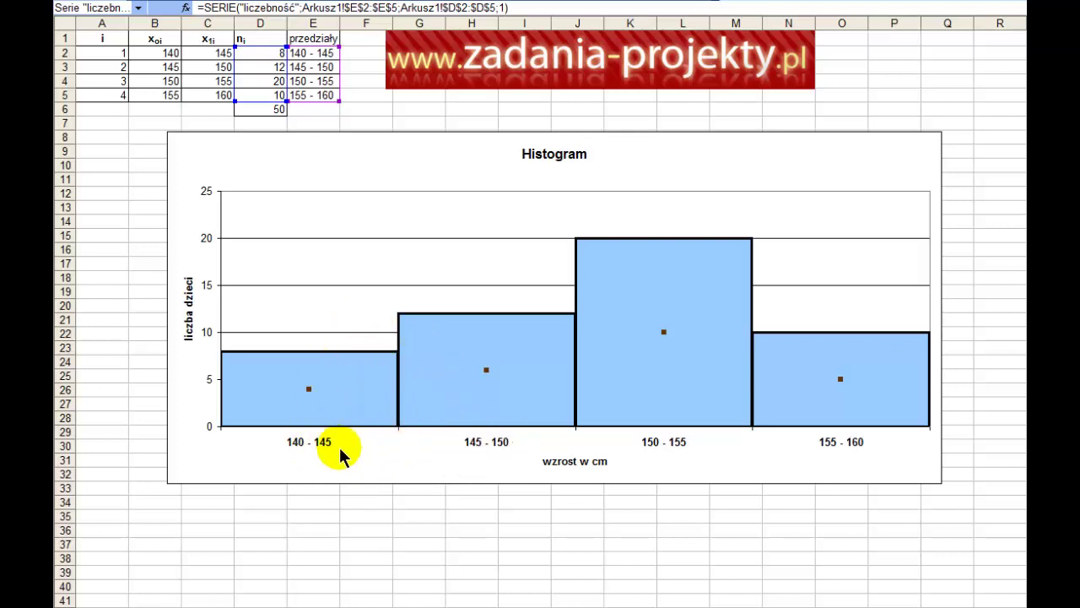
pyautogui.moveTo(338, 363)
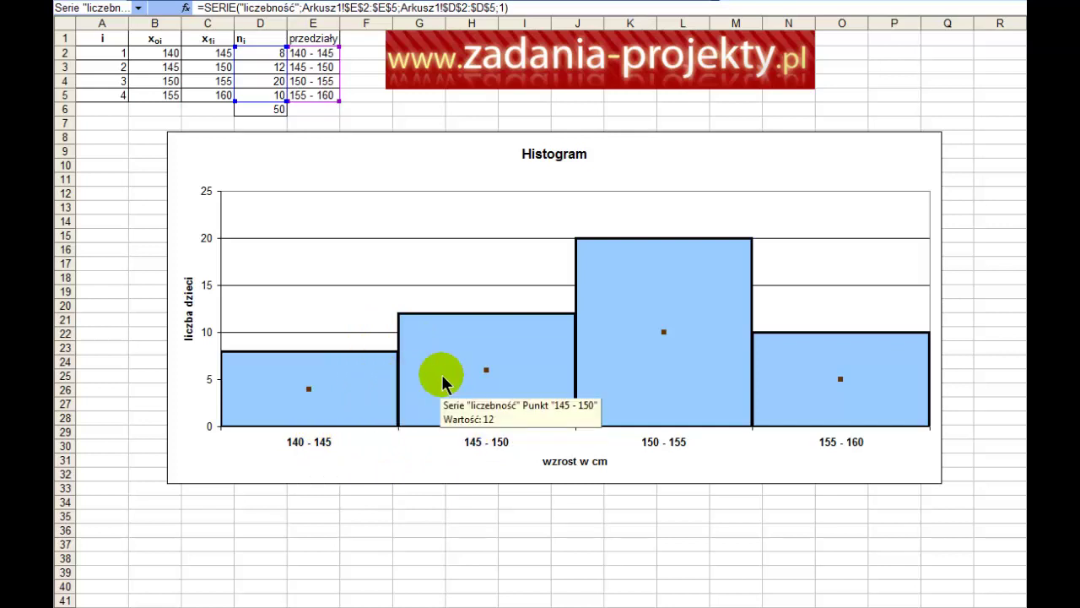
pyautogui.moveTo(309, 388)
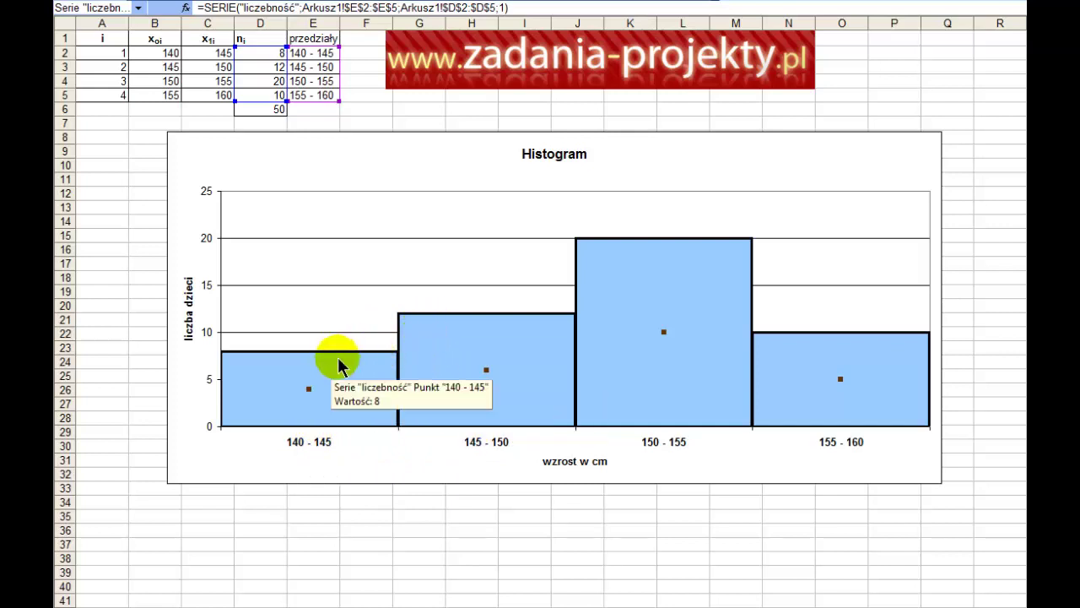
# Fill the bars with a one-colour horizontal blue gradient, then deselect the chart
pyautogui.doubleClick(515, 394)
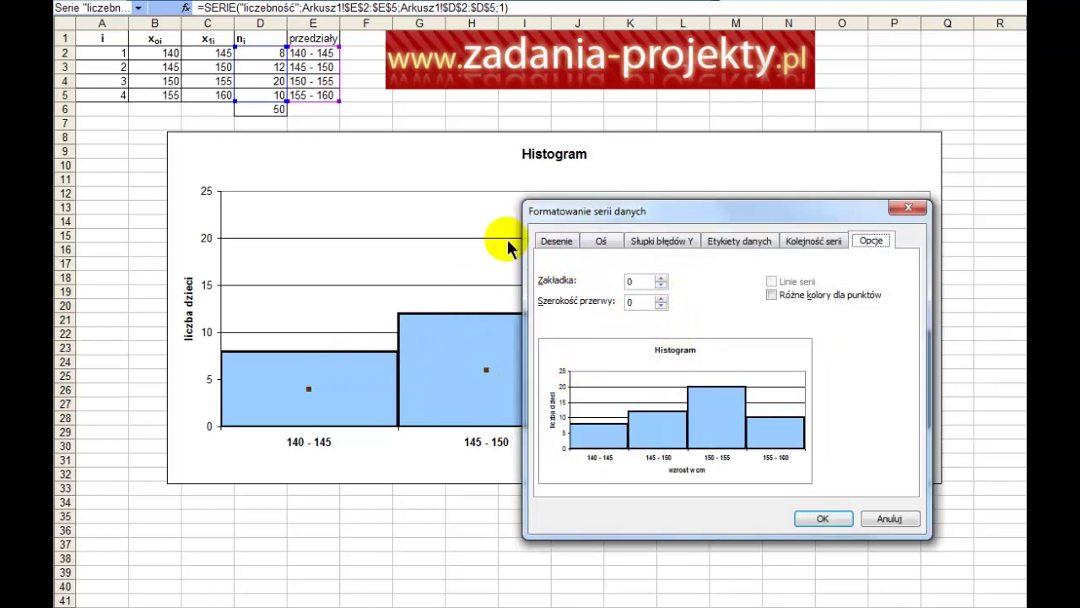
pyautogui.click(555, 241)
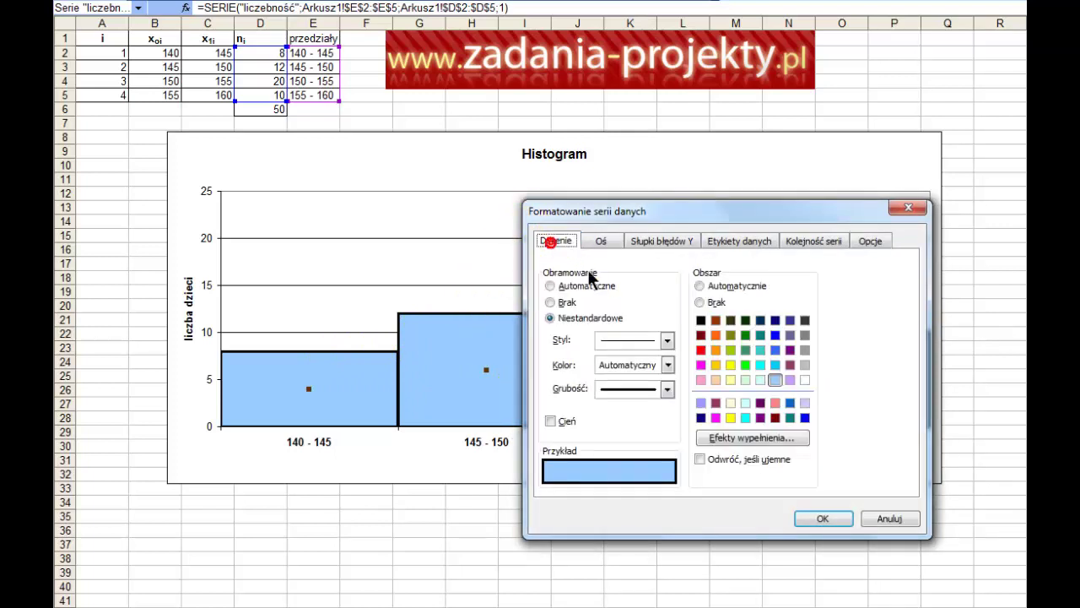
pyautogui.click(751, 438)
pyautogui.doubleClick(716, 459)
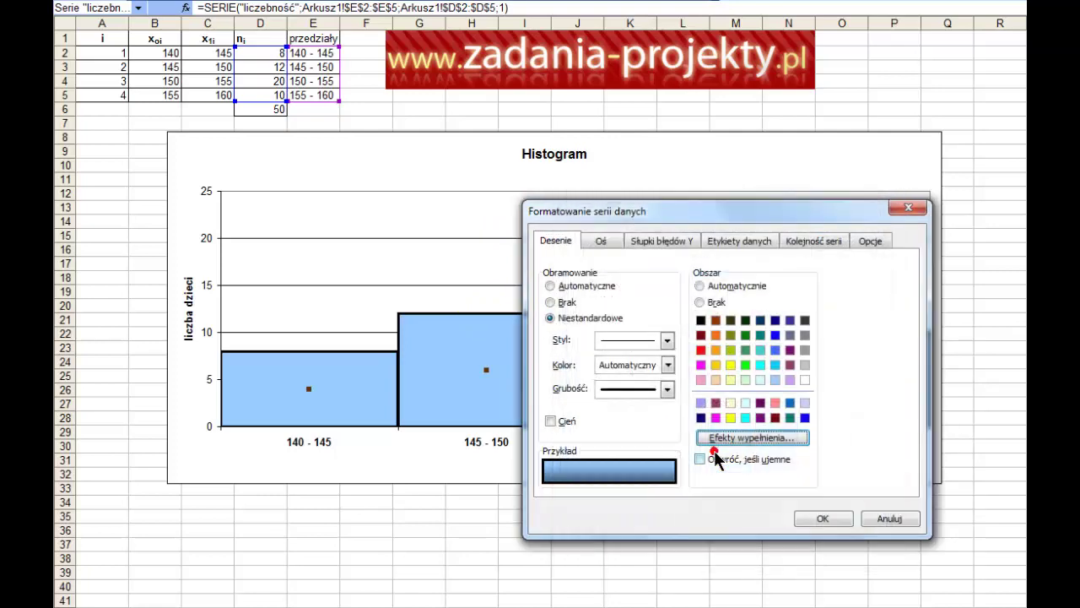
pyautogui.click(827, 520)
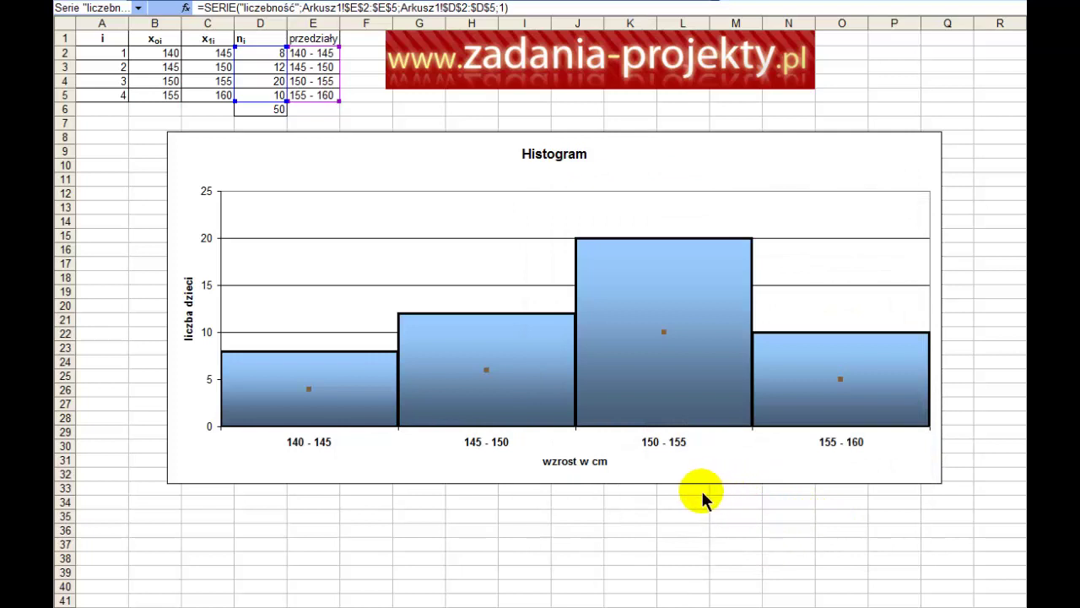
pyautogui.press('Escape')
pyautogui.press('Escape')
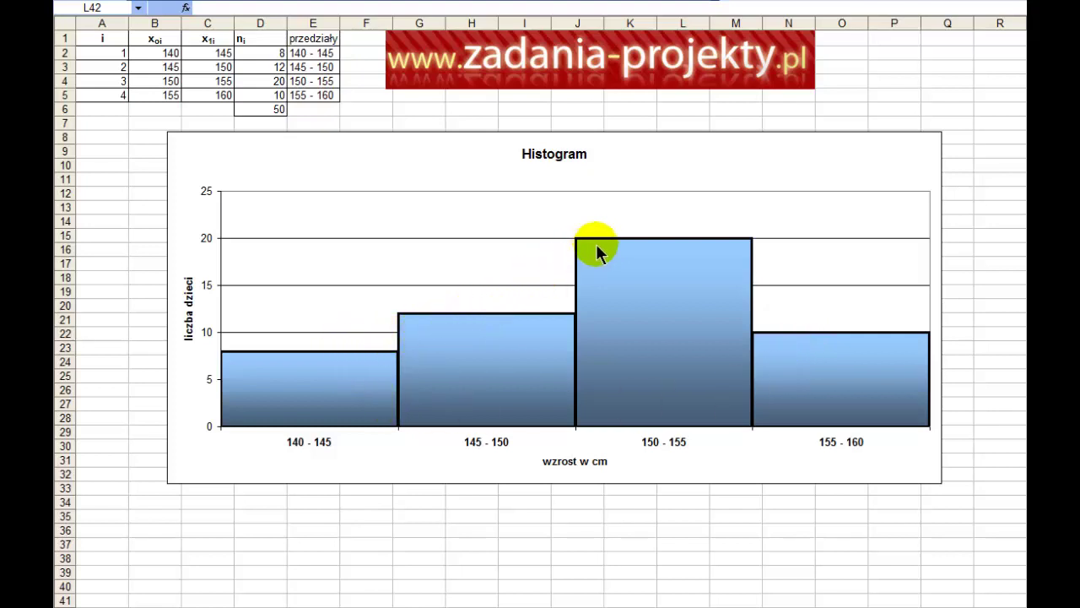
pyautogui.click(283, 51)
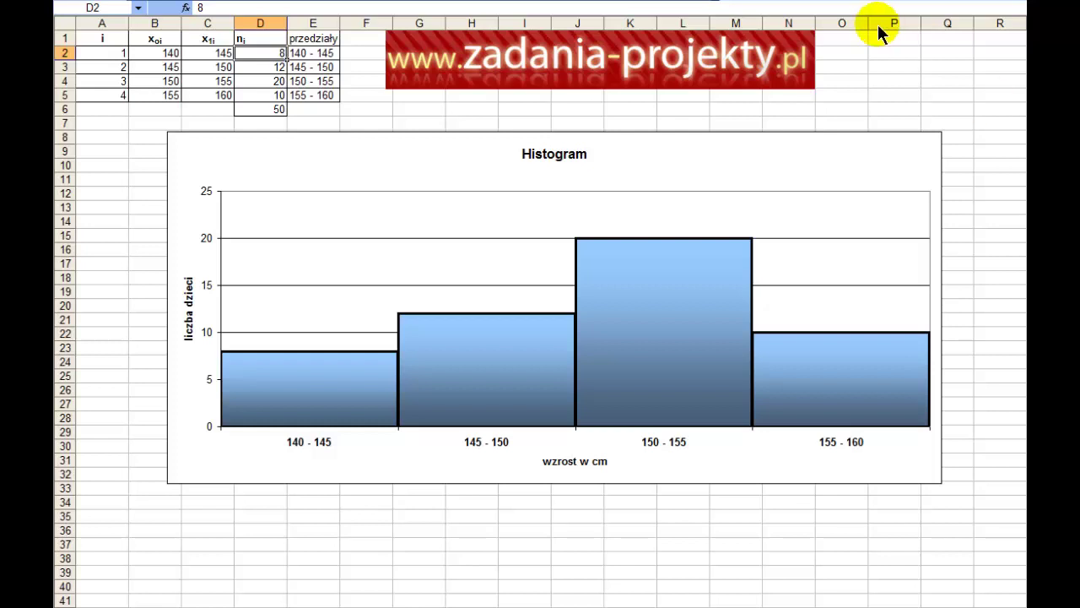
# Enter frequencies 10, 20, 16 and 4 in D2:D5, keeping the total at 50
pyautogui.write('10')
pyautogui.press('Return')
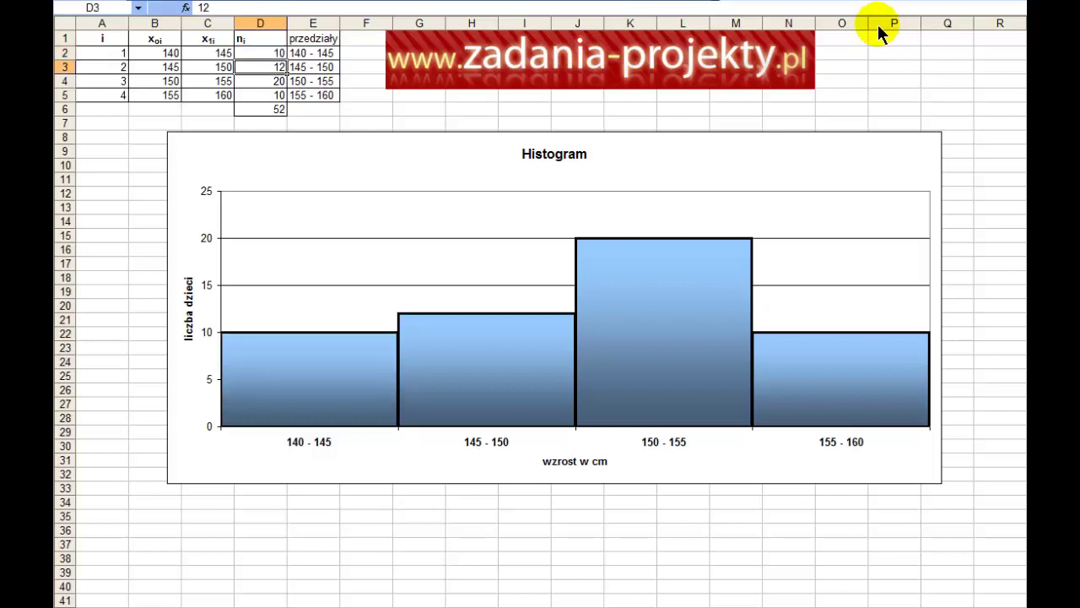
pyautogui.write('20')
pyautogui.press('Return')
pyautogui.write('1')
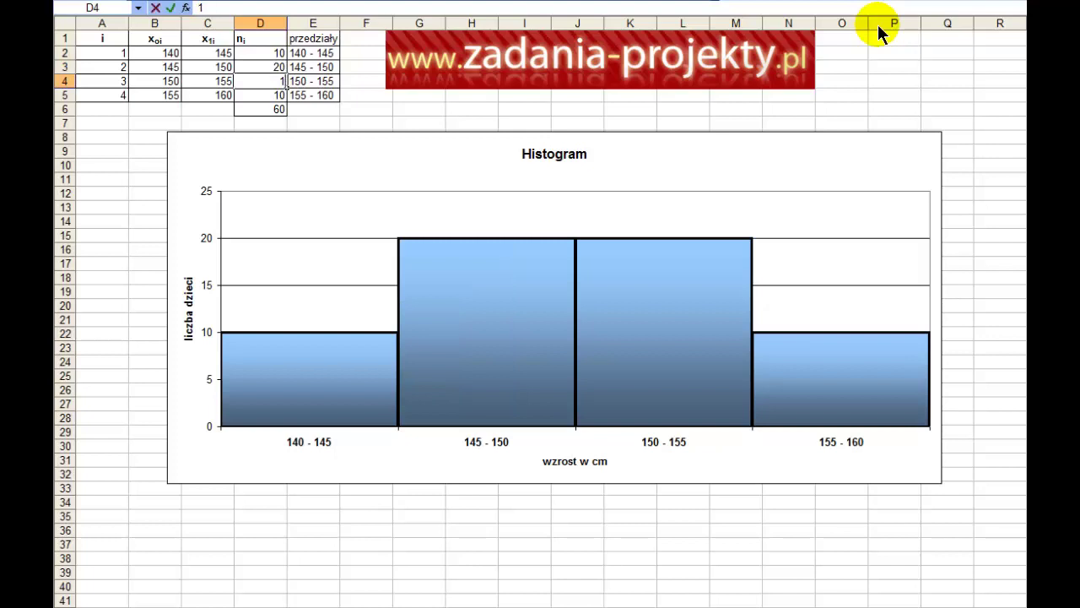
pyautogui.write('6')
pyautogui.press('Return')
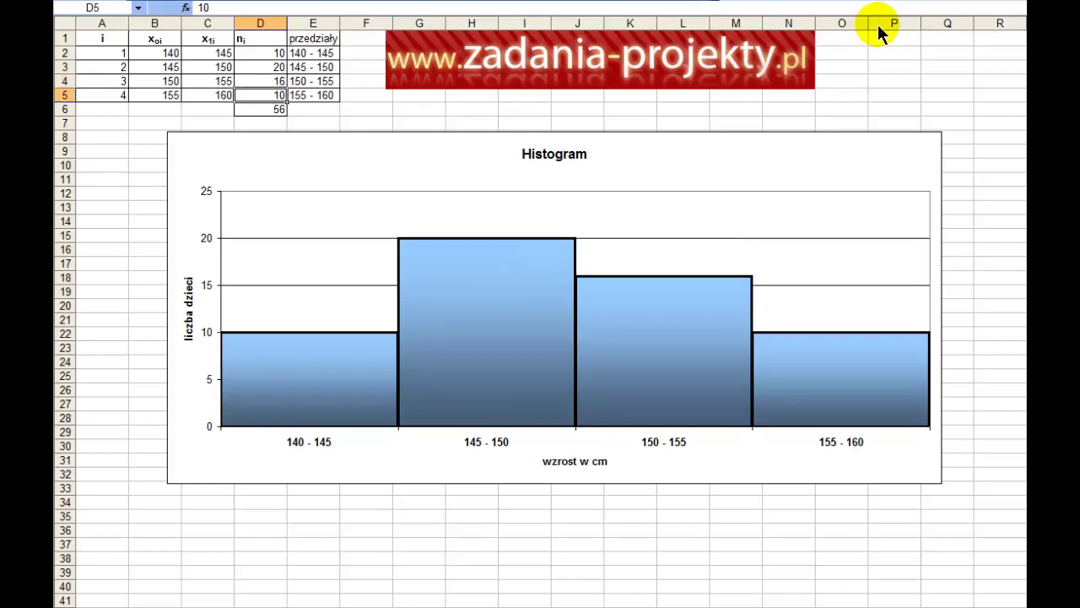
pyautogui.press('Delete')
pyautogui.write('4')
pyautogui.press('Return')
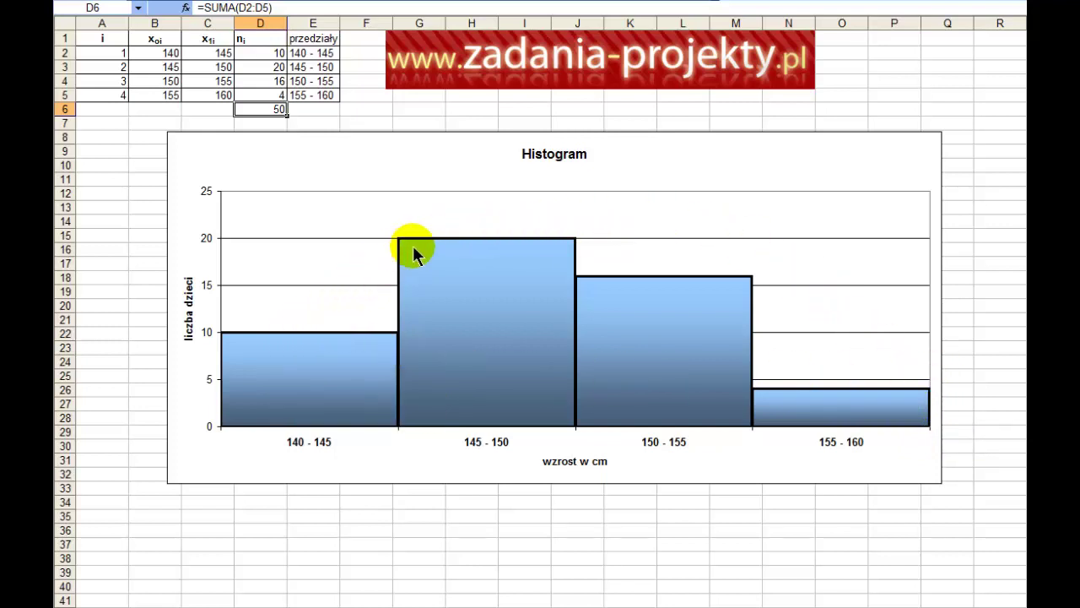
pyautogui.moveTo(717, 252)
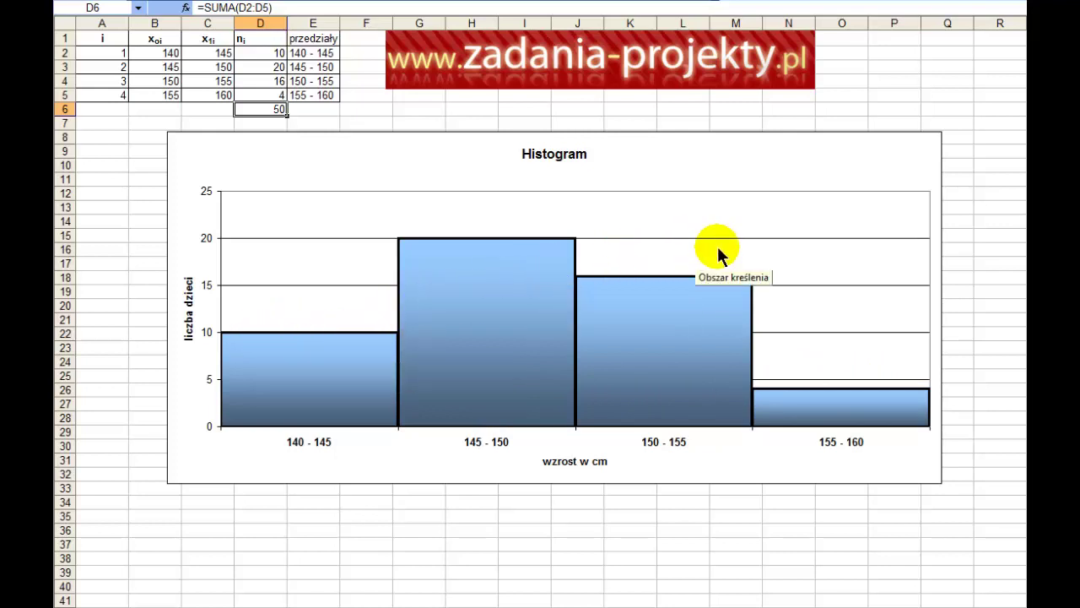
pyautogui.click(750, 108)
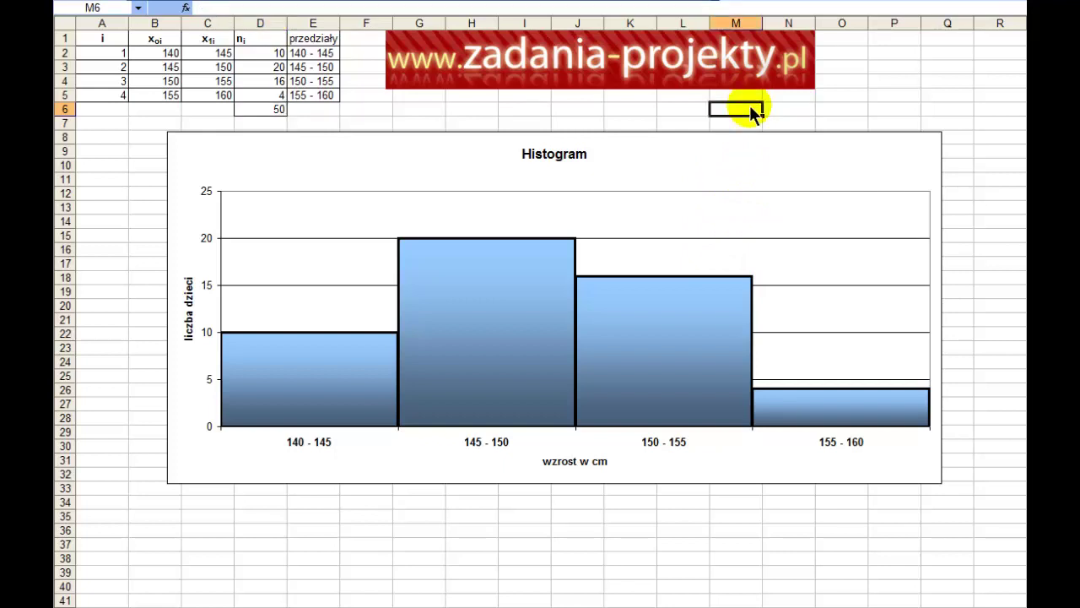